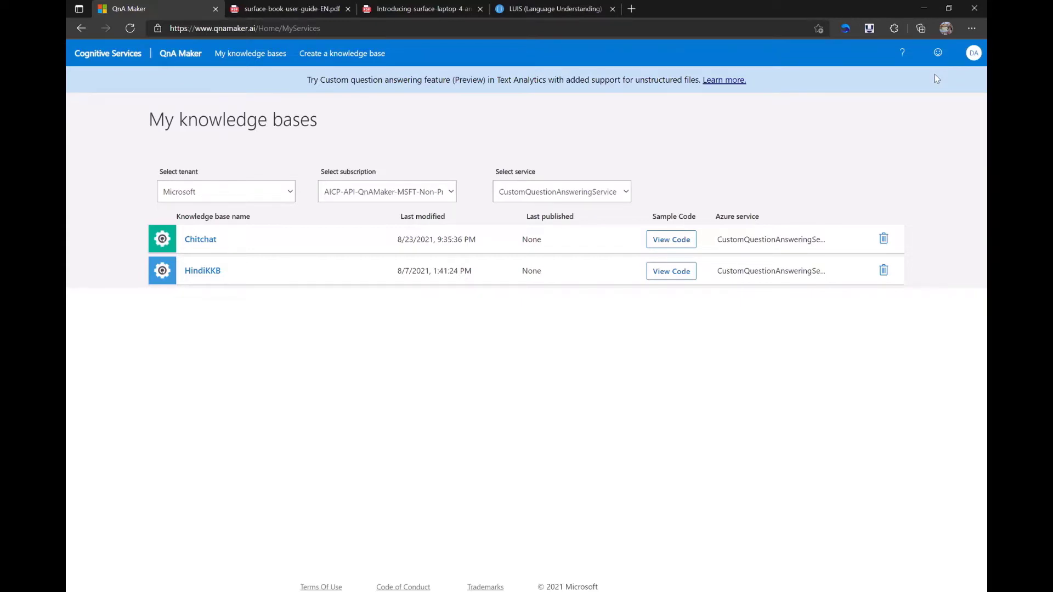
Step: Start a new knowledge base and connect it to the AICP-API-QnAMaker-MSFT-Non-Prod subscription and the CustomQuestionAnsweringService QnA service
{"action": "left_click", "coordinate": [374, 55]}
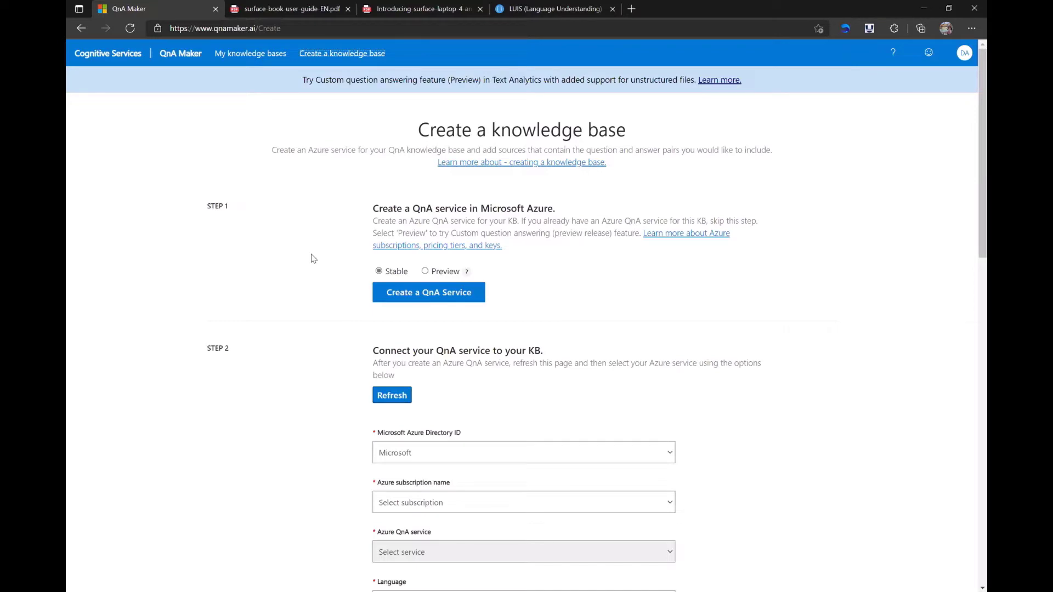
{"action": "scroll", "coordinate": [280, 365], "scroll_direction": "down", "scroll_amount": 2}
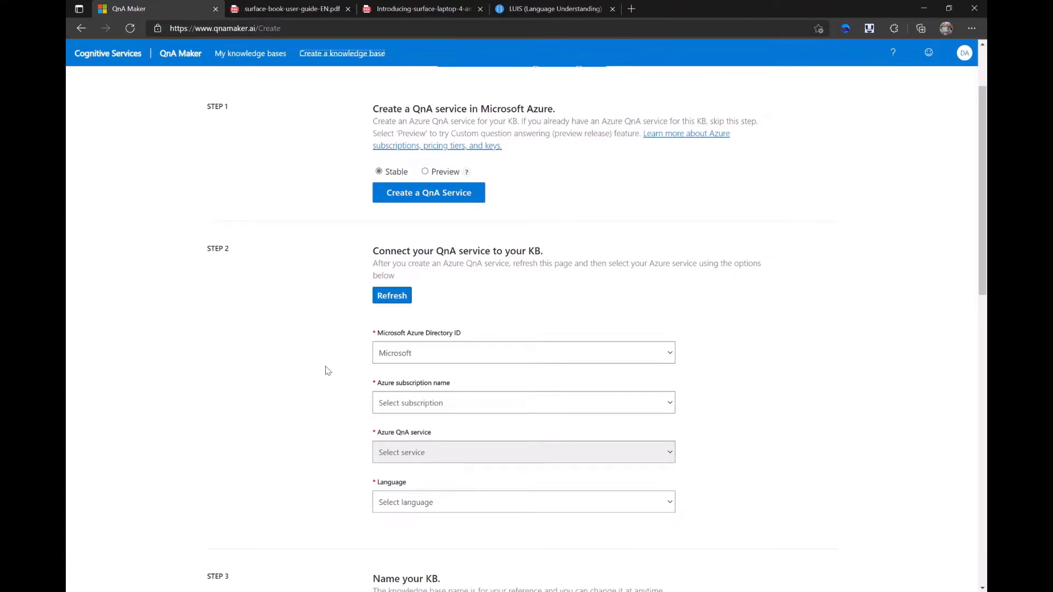
{"action": "left_click", "coordinate": [406, 405]}
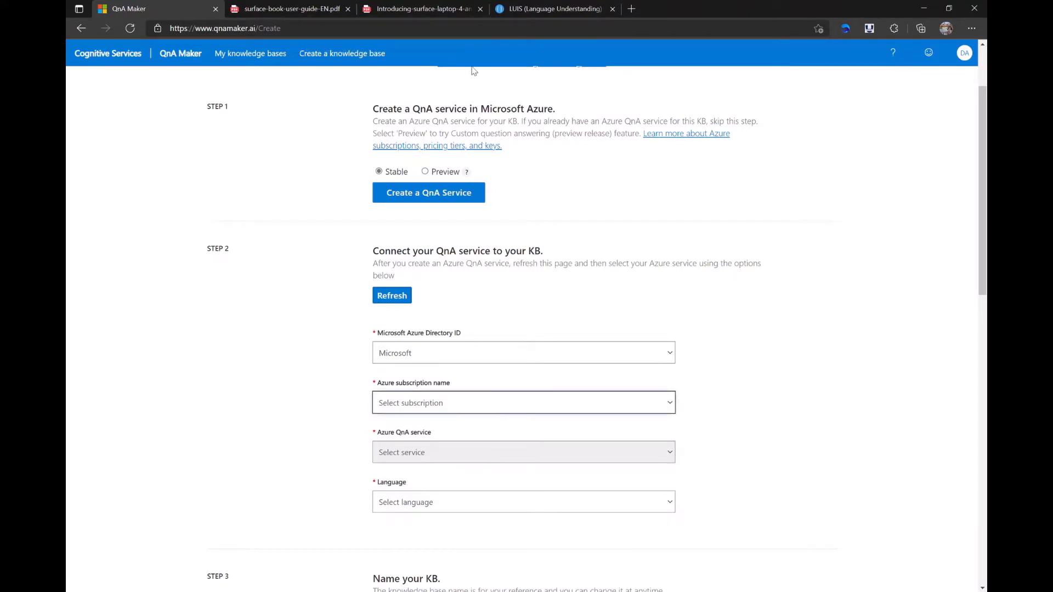
{"action": "key", "text": "Down"}
{"action": "scroll", "coordinate": [475, 280], "scroll_direction": "down", "scroll_amount": 2}
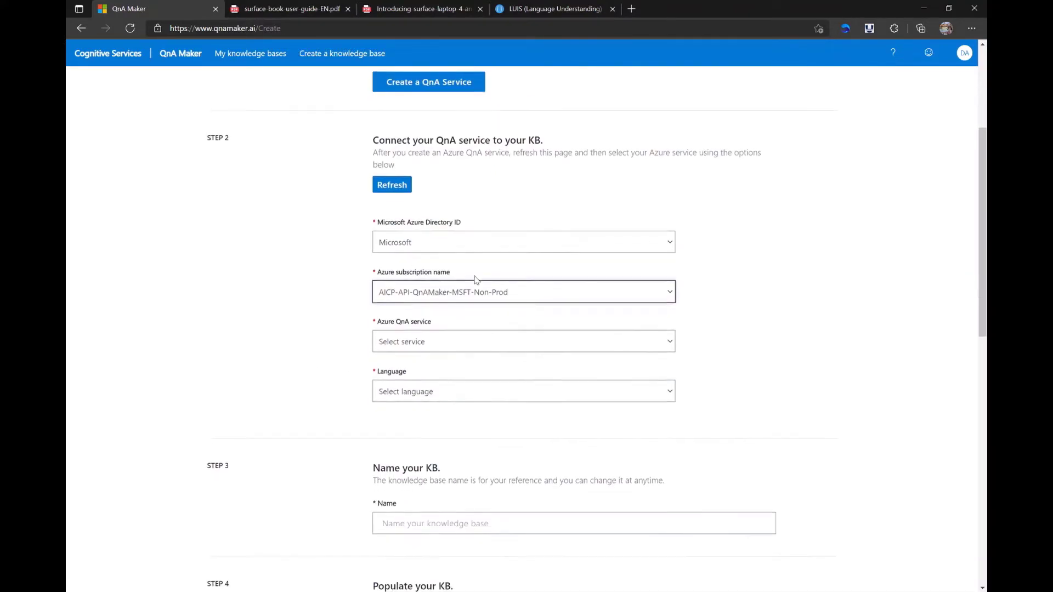
{"action": "left_click", "coordinate": [442, 346]}
{"action": "key", "text": "Down"}
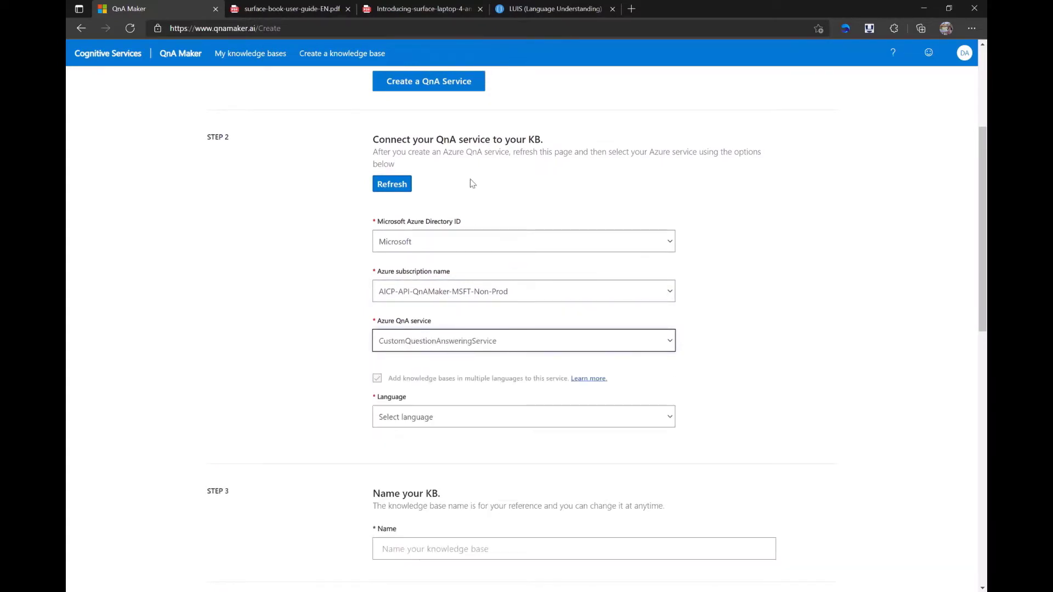
Step: Set the knowledge base language to English and name the knowledge base Demo_DPS
{"action": "scroll", "coordinate": [473, 184], "scroll_direction": "down", "scroll_amount": 2}
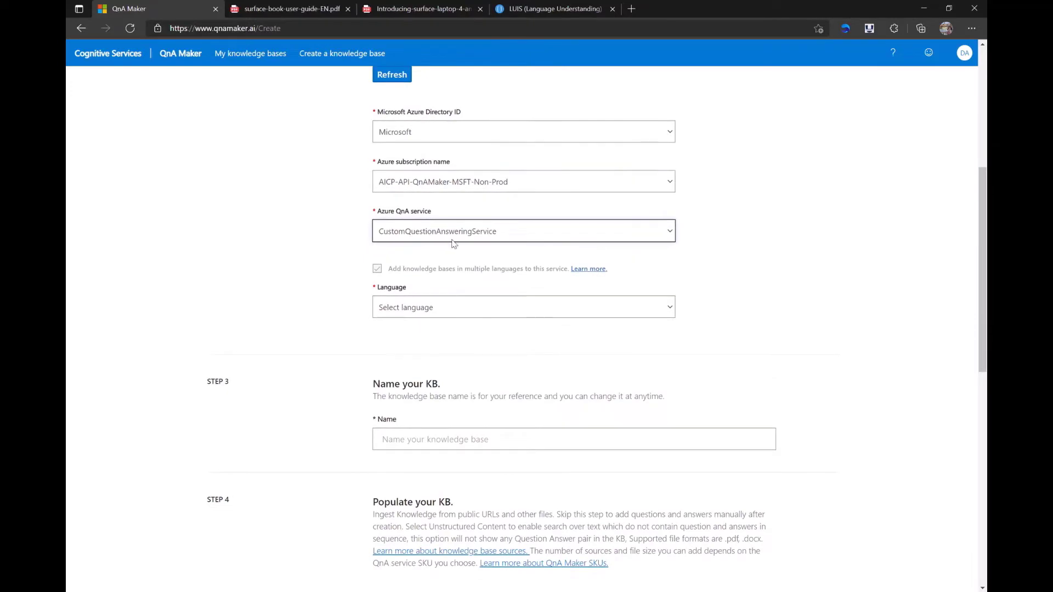
{"action": "left_click", "coordinate": [447, 312]}
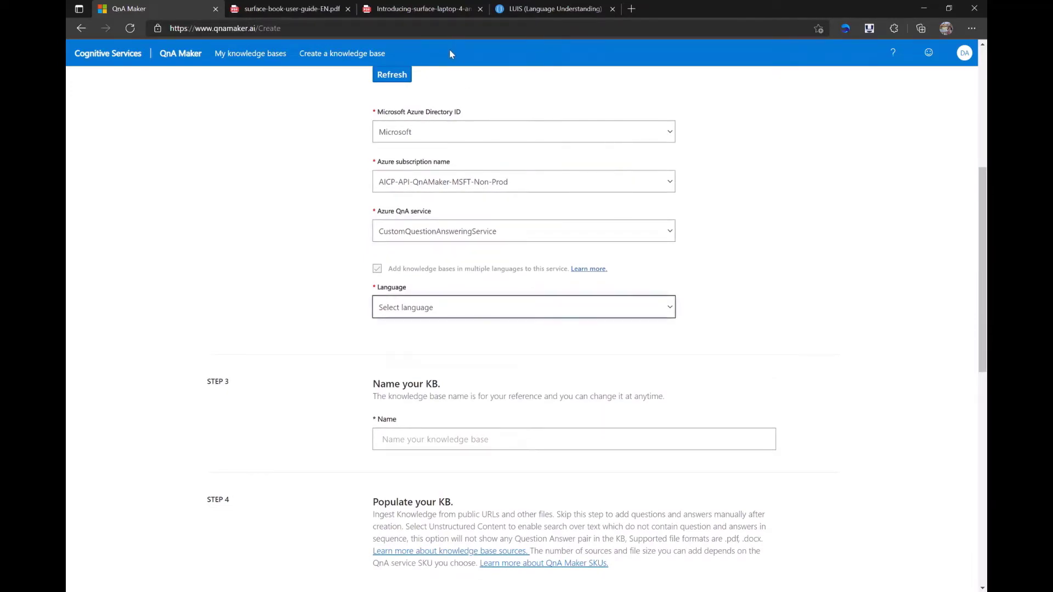
{"action": "key", "text": "e"}
{"action": "scroll", "coordinate": [466, 206], "scroll_direction": "down", "scroll_amount": 3}
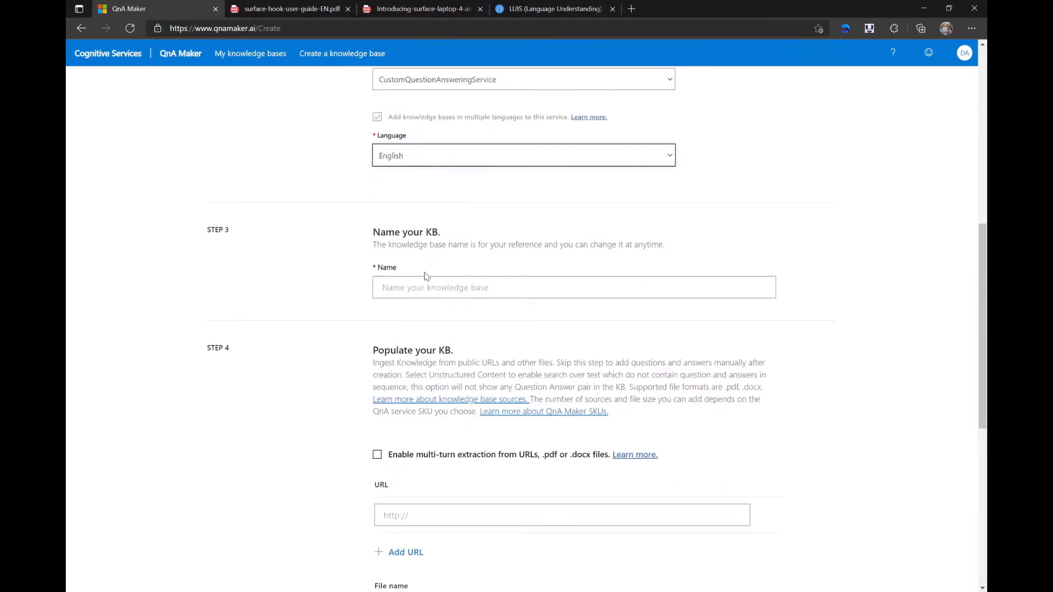
{"action": "left_click", "coordinate": [427, 291]}
{"action": "type", "text": "Demo"}
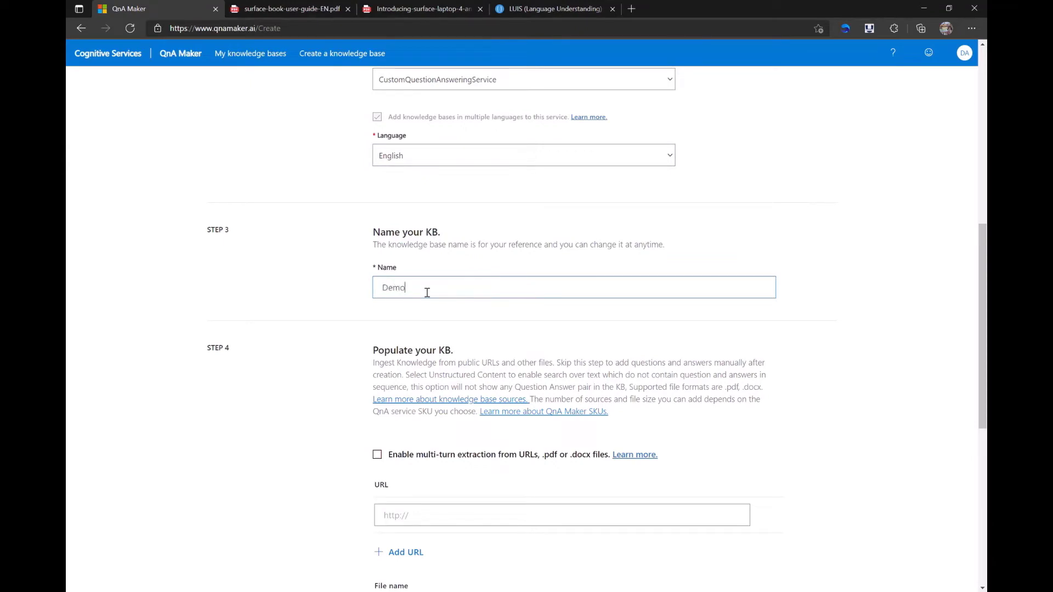
{"action": "type", "text": "_DPS"}
Step: Review the options for populating the knowledge base, and examine the cover and table of contents of surface-book-user-guide-EN.pdf
{"action": "scroll", "coordinate": [293, 461], "scroll_direction": "down", "scroll_amount": 3}
{"action": "scroll", "coordinate": [295, 460], "scroll_direction": "down", "scroll_amount": 2}
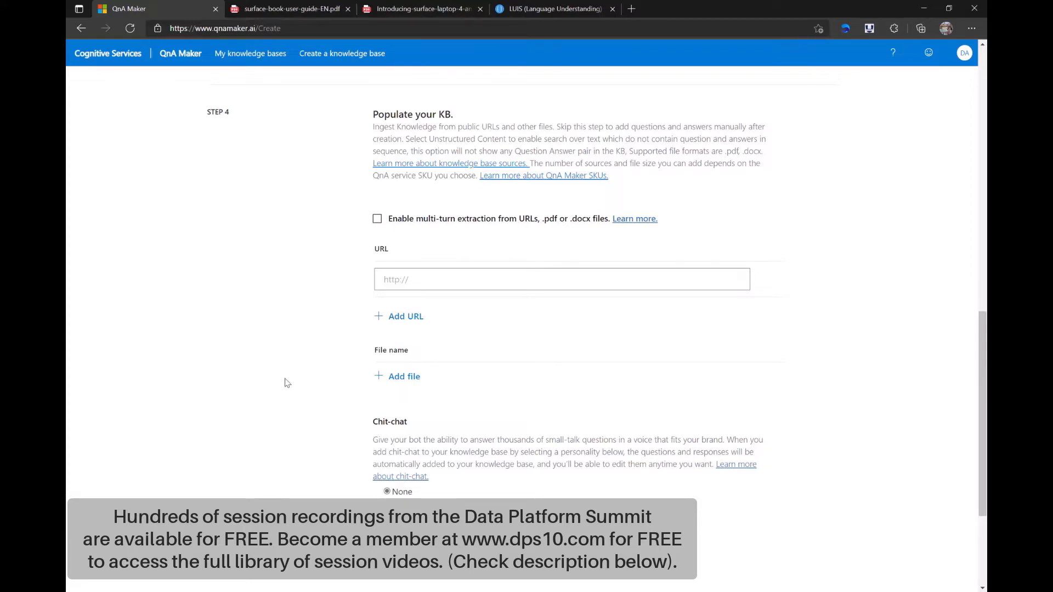
{"action": "left_click", "coordinate": [305, 11]}
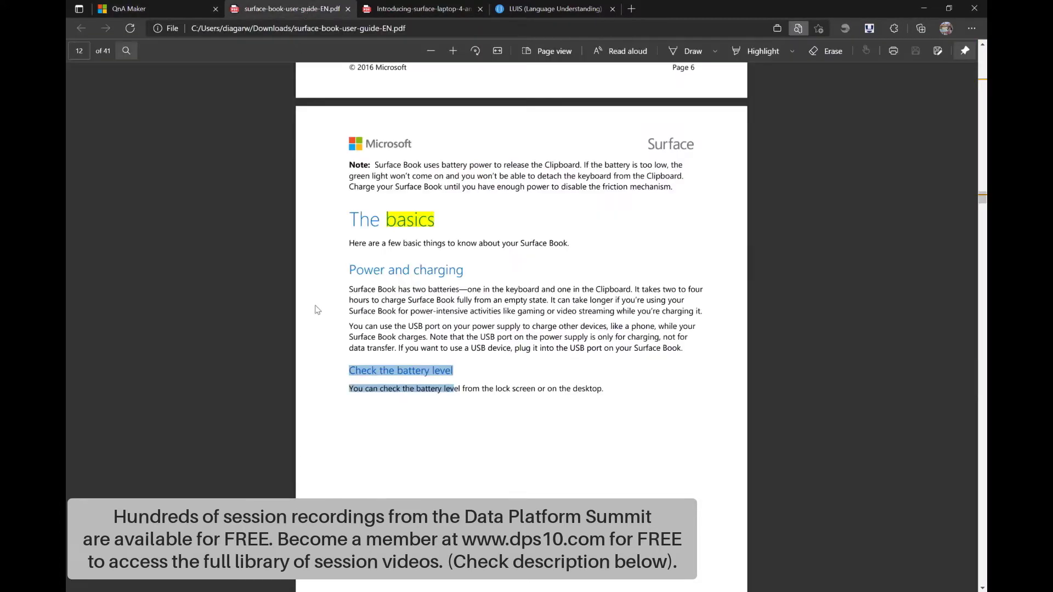
{"action": "scroll", "coordinate": [315, 306], "scroll_direction": "up", "scroll_amount": 15}
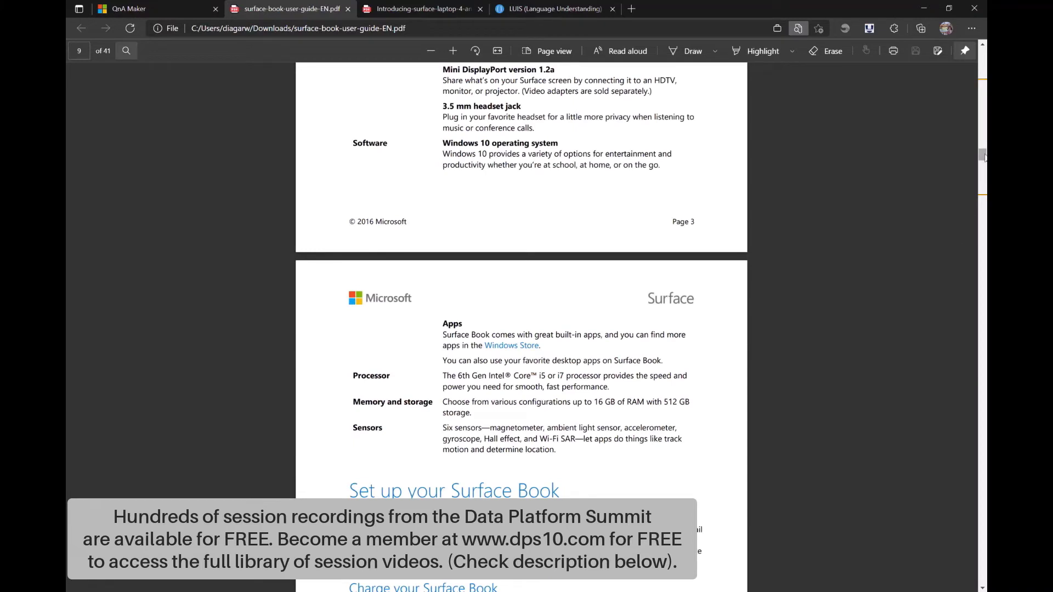
{"action": "left_click_drag", "start_coordinate": [982, 155], "coordinate": [982, 50]}
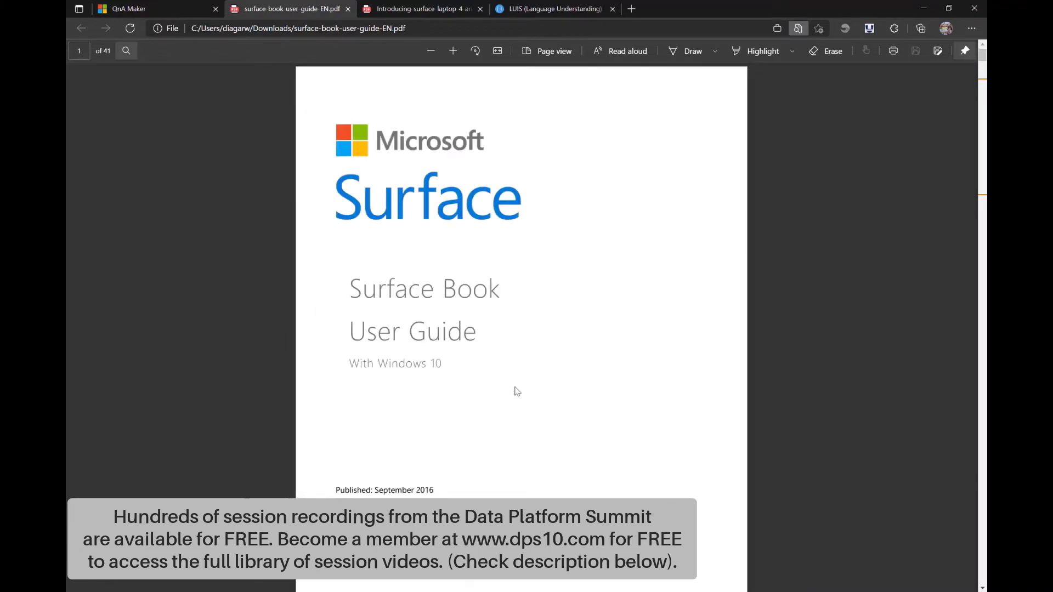
{"action": "scroll", "coordinate": [515, 391], "scroll_direction": "down", "scroll_amount": 15}
{"action": "scroll", "coordinate": [515, 391], "scroll_direction": "down", "scroll_amount": 3}
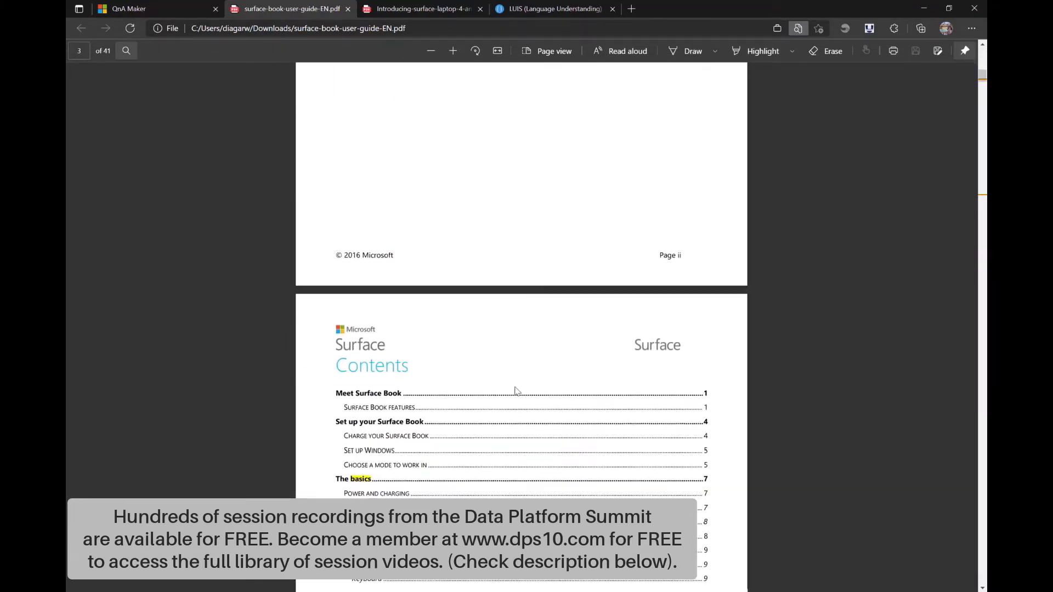
{"action": "scroll", "coordinate": [515, 391], "scroll_direction": "down", "scroll_amount": 3}
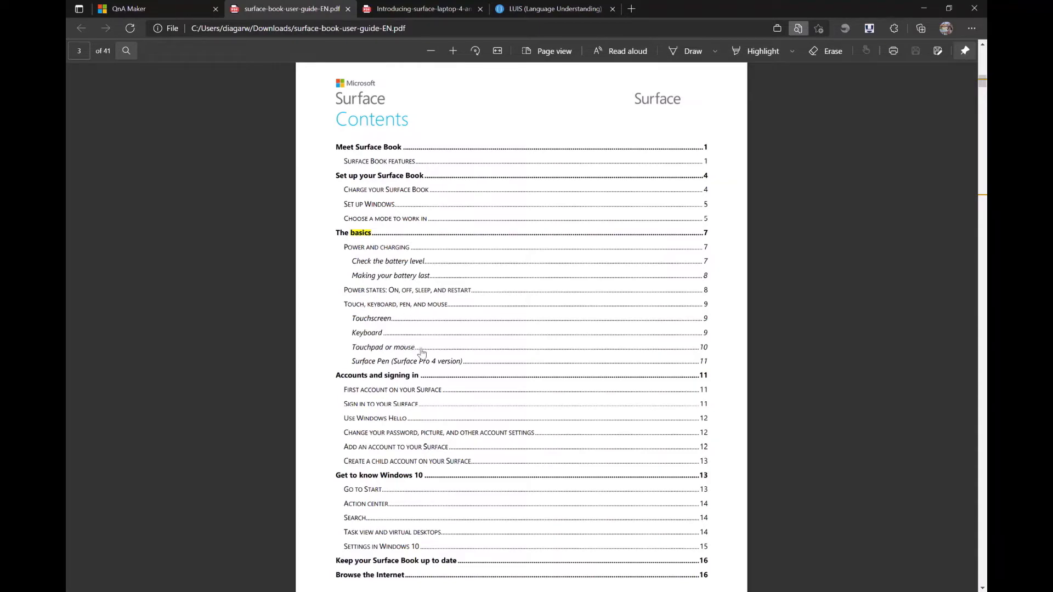
{"action": "scroll", "coordinate": [422, 353], "scroll_direction": "down", "scroll_amount": 5}
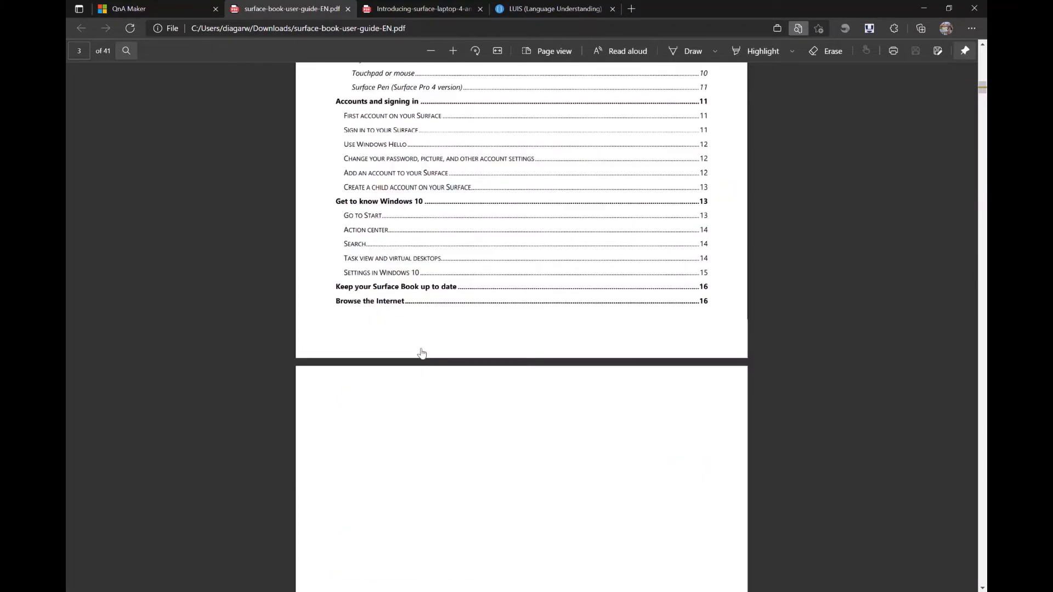
Step: Find "The basics" in the Surface Book user guide and examine how its headings and subsections are structured
{"action": "scroll", "coordinate": [422, 353], "scroll_direction": "up", "scroll_amount": 7}
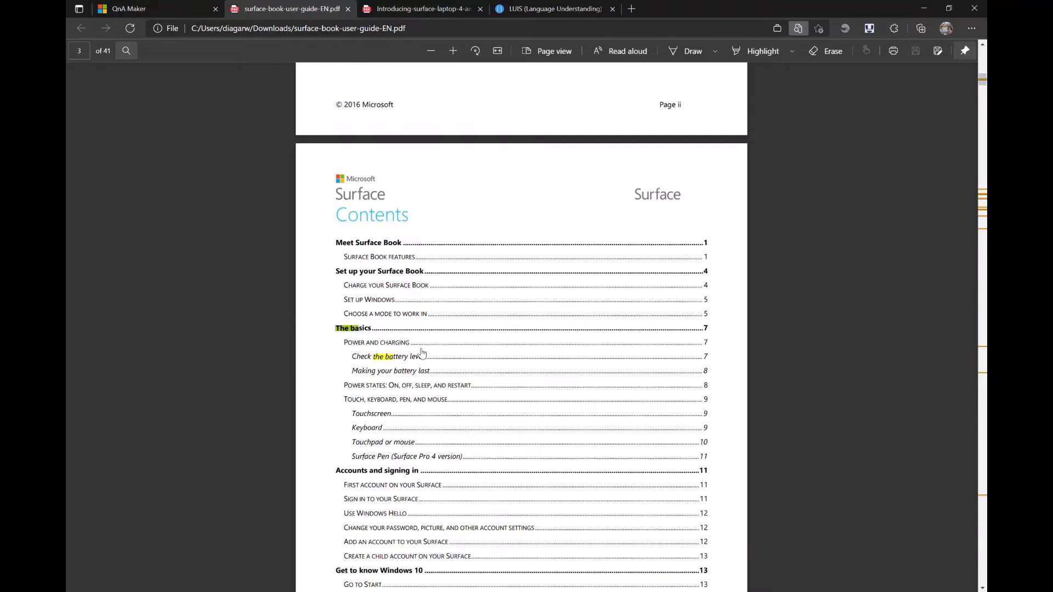
{"action": "key", "text": "Escape"}
{"action": "type", "text": "s"}
{"action": "left_click", "coordinate": [421, 352]}
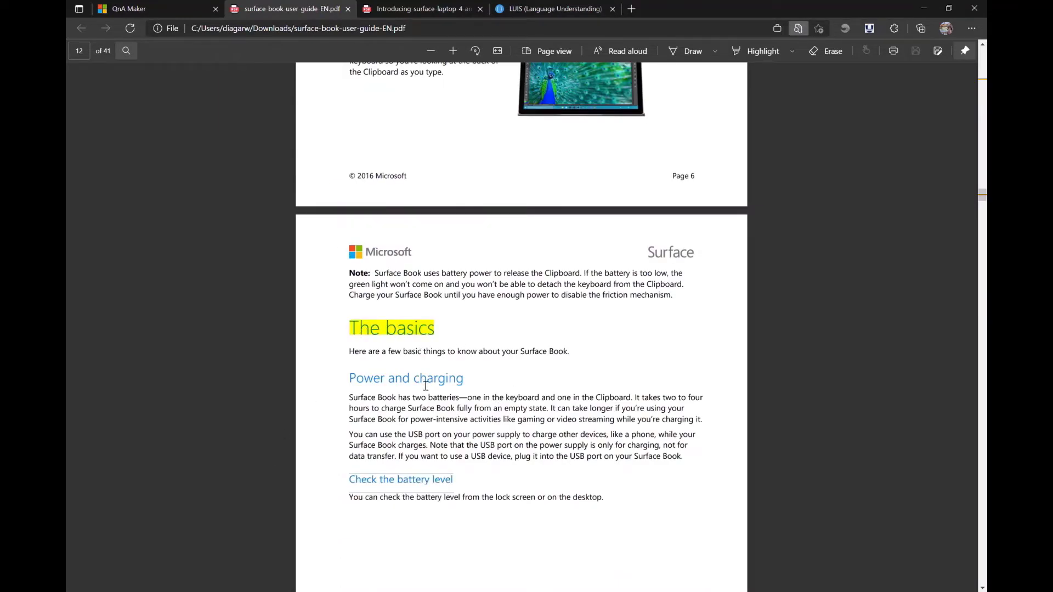
{"action": "scroll", "coordinate": [419, 390], "scroll_direction": "down", "scroll_amount": 10}
{"action": "scroll", "coordinate": [420, 389], "scroll_direction": "down", "scroll_amount": 15}
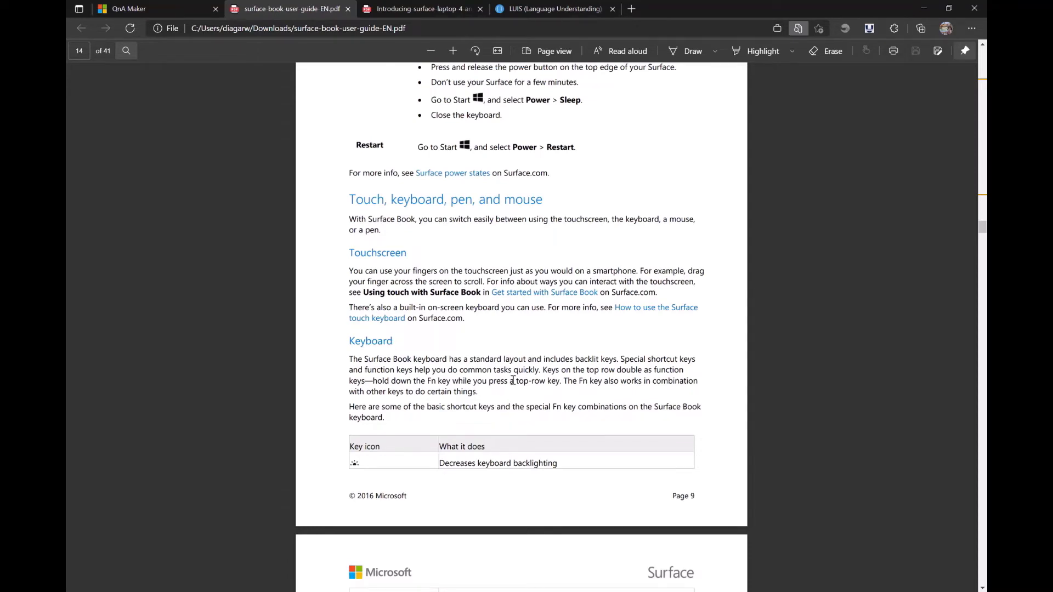
Step: Return to QnA Maker and enable multi-turn extraction with the default text "Answer default"
{"action": "left_click", "coordinate": [147, 9]}
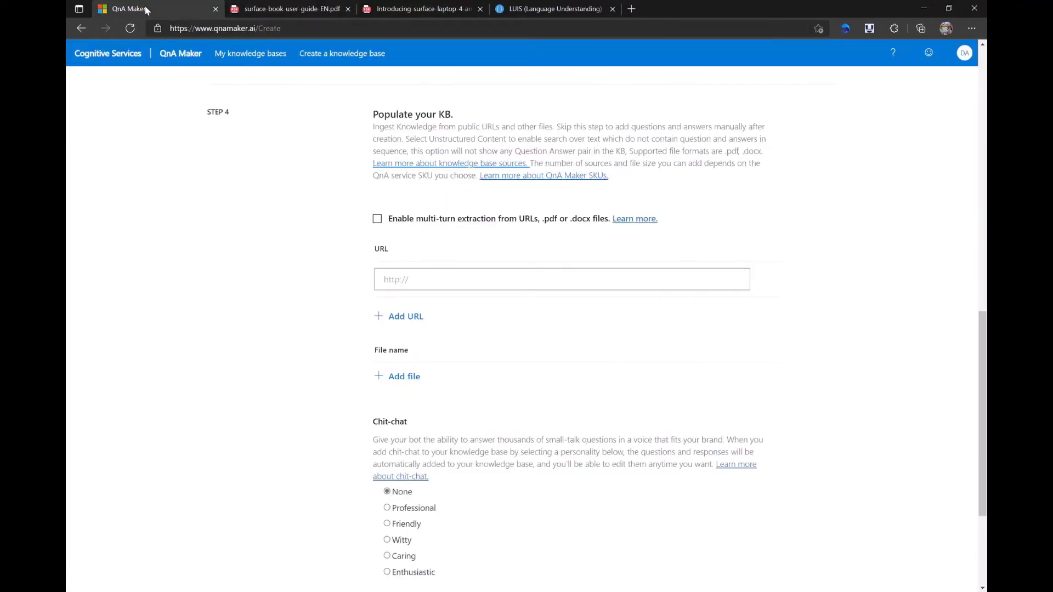
{"action": "left_click", "coordinate": [377, 219]}
{"action": "left_click", "coordinate": [422, 264]}
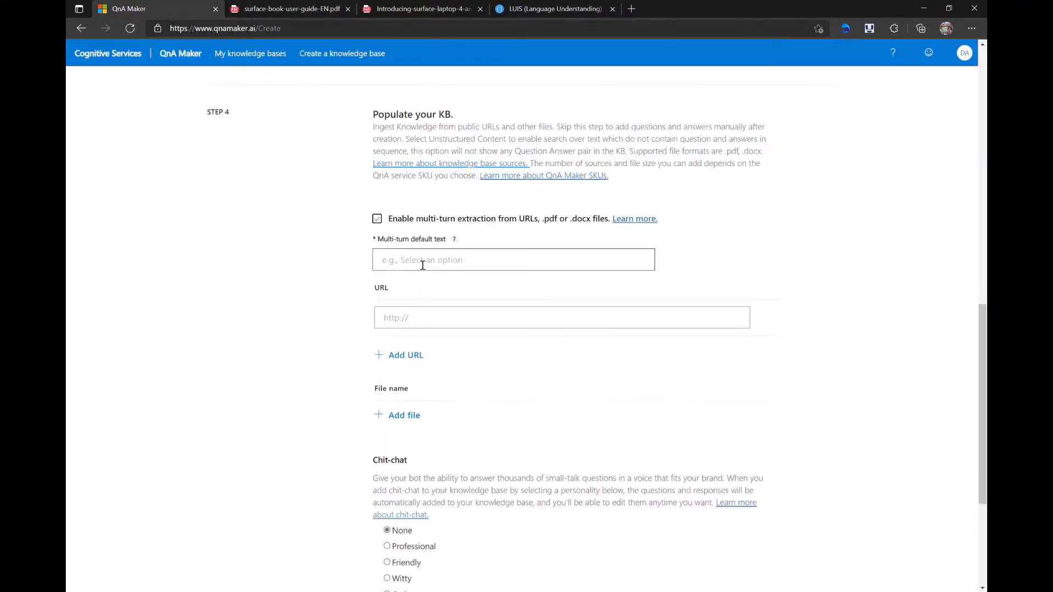
{"action": "type", "text": "Answer default"}
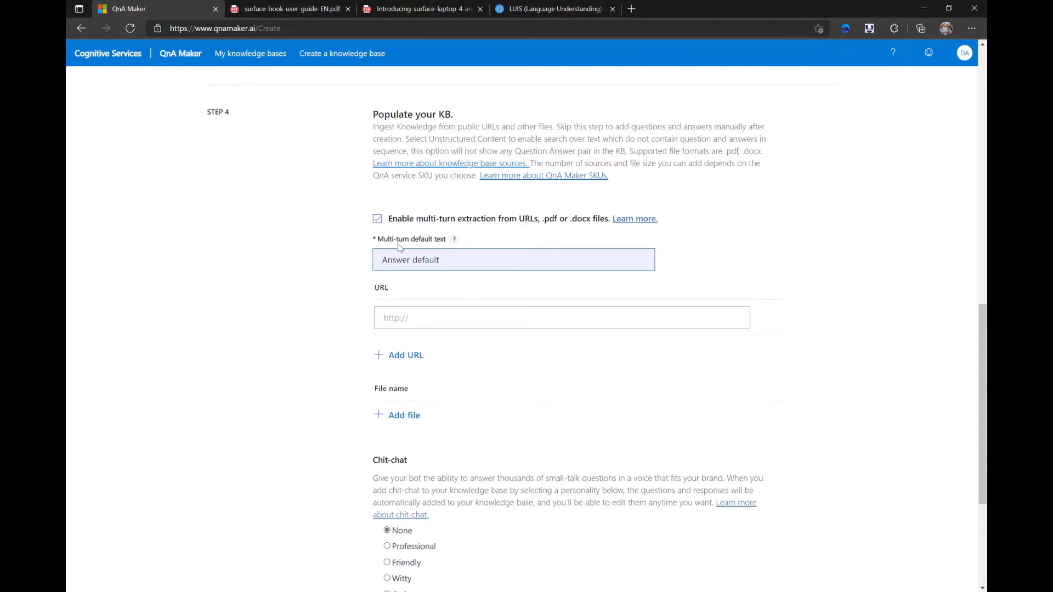
Step: Add surface-book-user-guide-EN.pdf as a source file and create the knowledge base
{"action": "scroll", "coordinate": [416, 373], "scroll_direction": "down", "scroll_amount": 1}
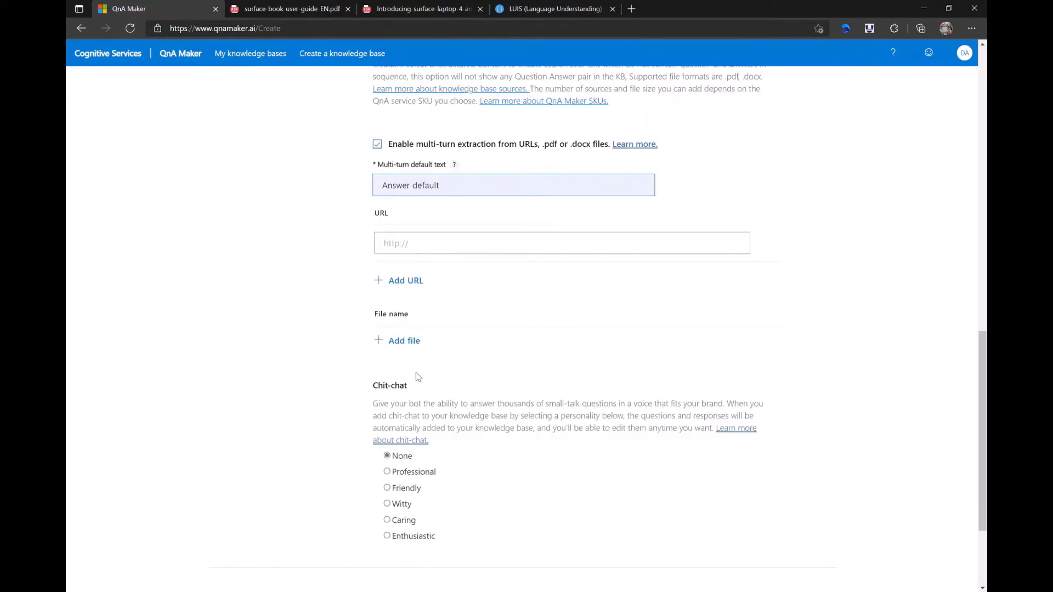
{"action": "left_click", "coordinate": [410, 342]}
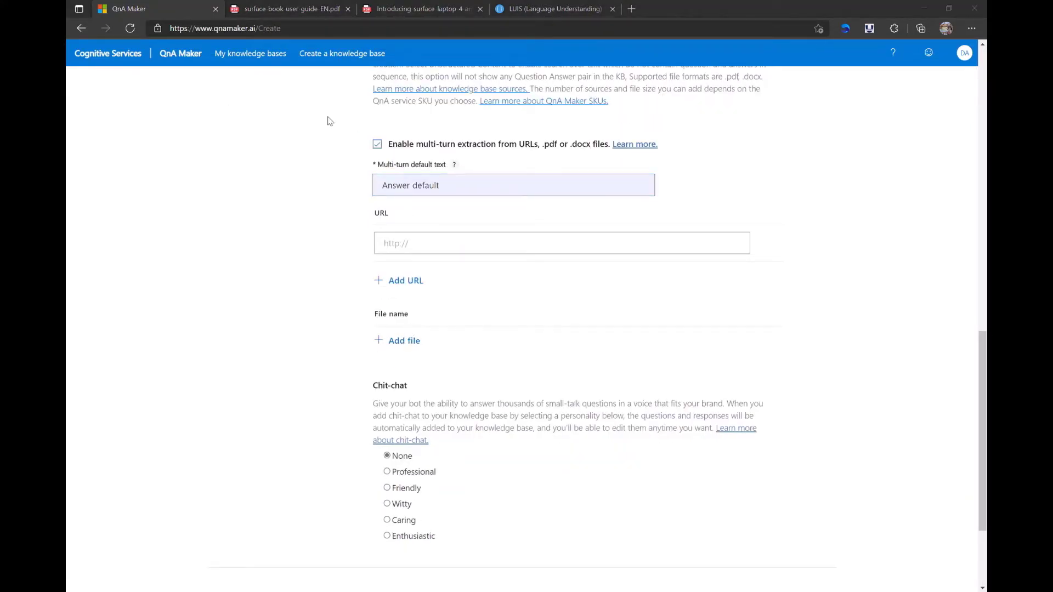
{"action": "key", "text": "Return"}
{"action": "scroll", "coordinate": [466, 330], "scroll_direction": "down", "scroll_amount": 2}
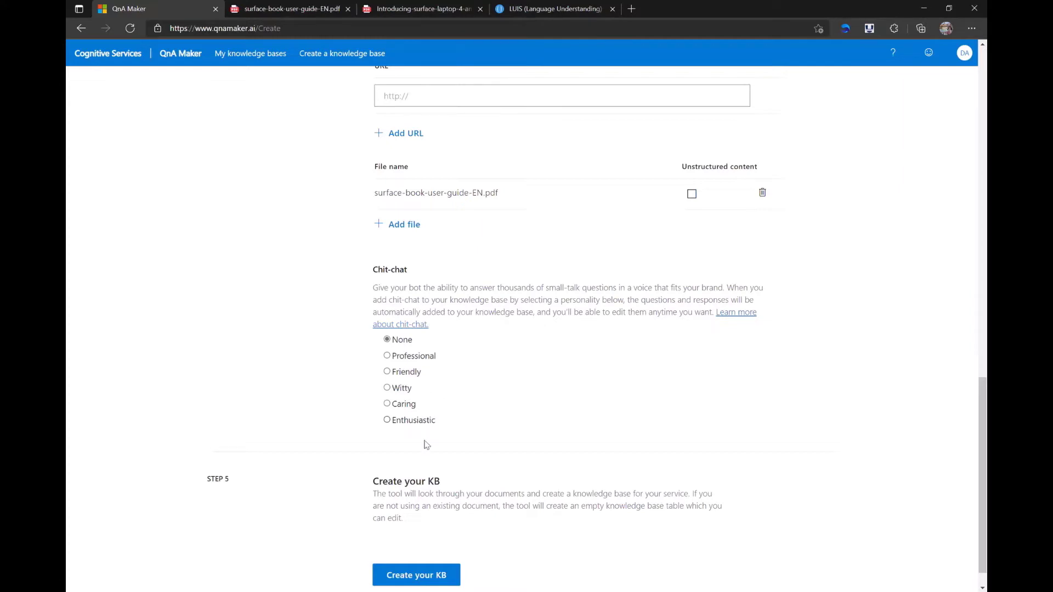
{"action": "scroll", "coordinate": [463, 540], "scroll_direction": "down", "scroll_amount": 1}
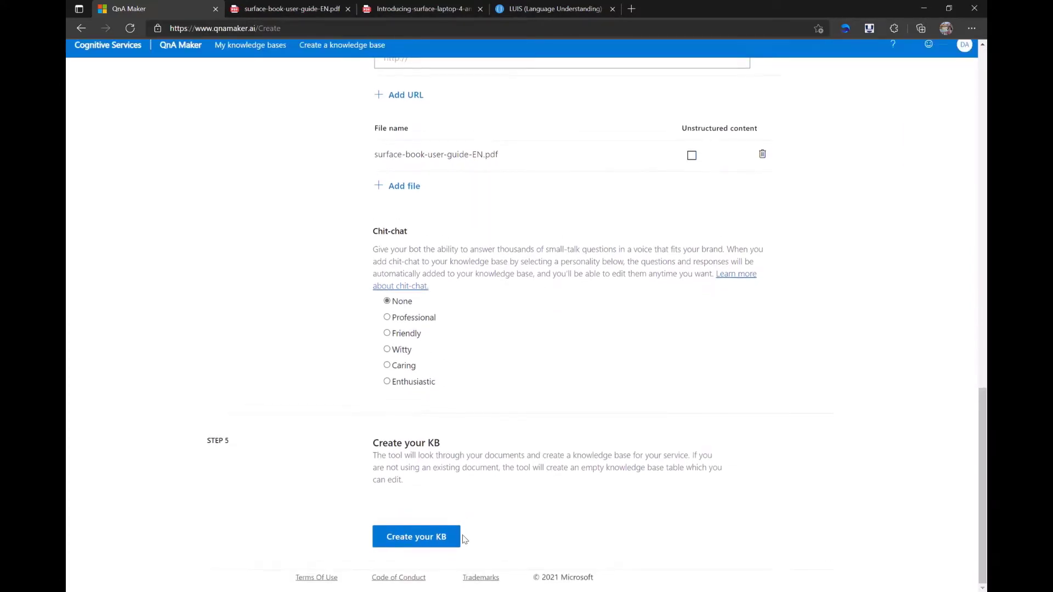
{"action": "left_click", "coordinate": [429, 550]}
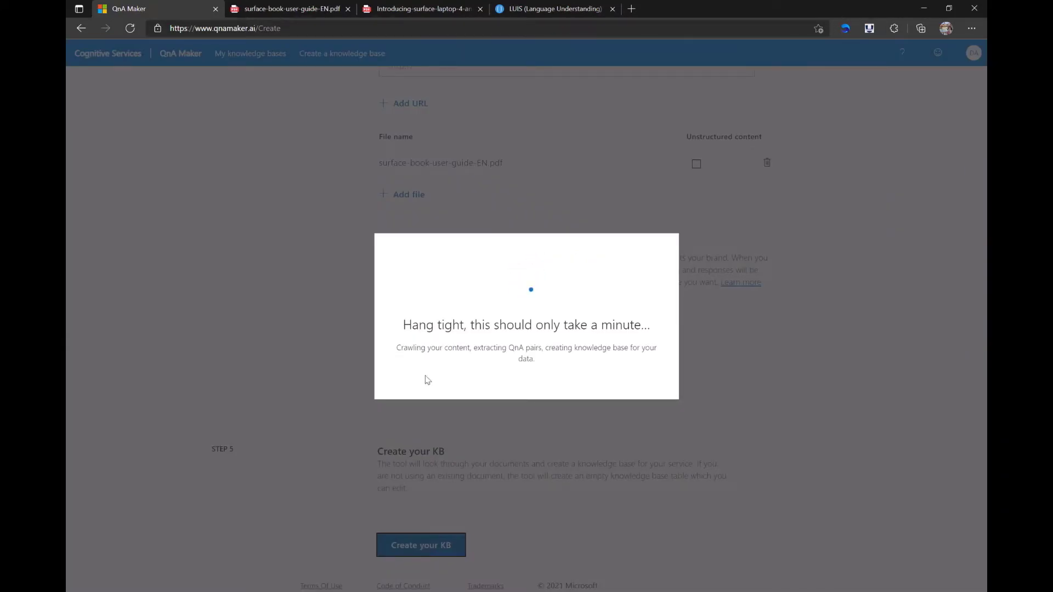
Step: Examine the Introducing Surface Laptop 4 PDF from its first page through the headset pages as an example of unstructured content
{"action": "left_click", "coordinate": [428, 9]}
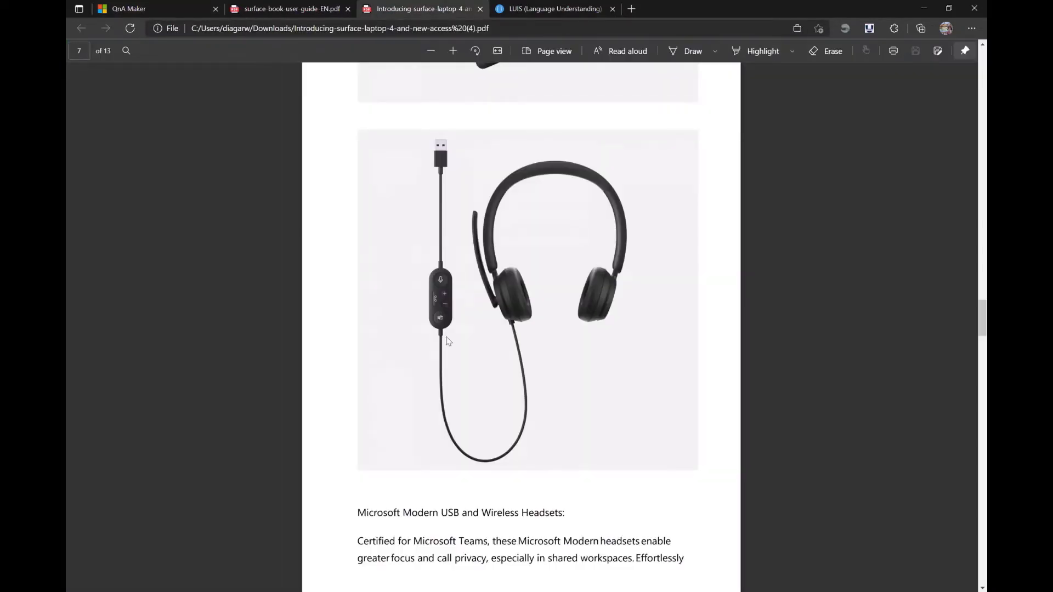
{"action": "left_click_drag", "start_coordinate": [982, 318], "coordinate": [982, 67]}
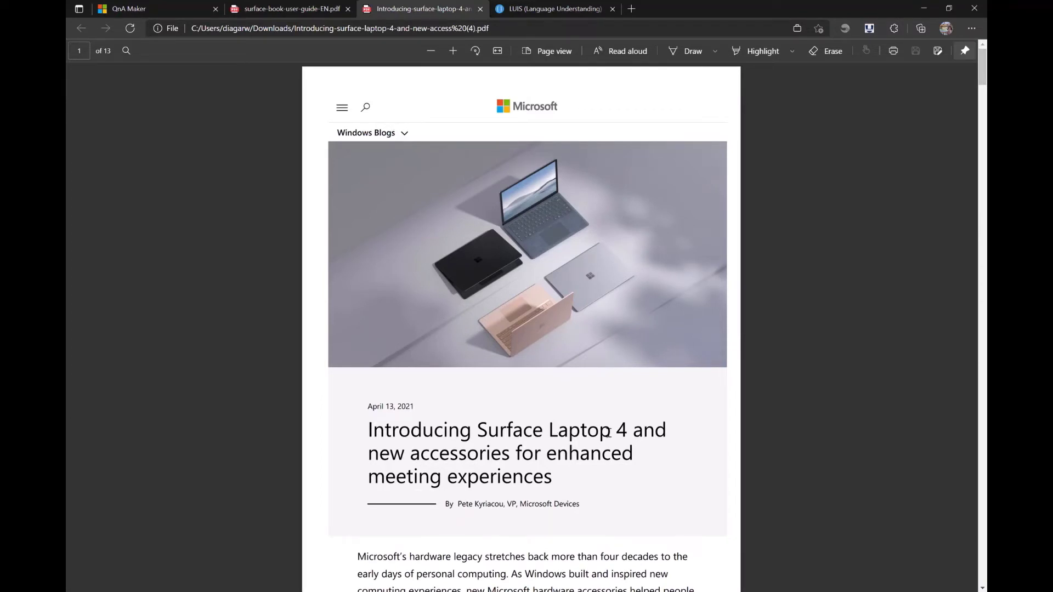
{"action": "scroll", "coordinate": [495, 465], "scroll_direction": "down", "scroll_amount": 2}
{"action": "scroll", "coordinate": [495, 465], "scroll_direction": "down", "scroll_amount": 4}
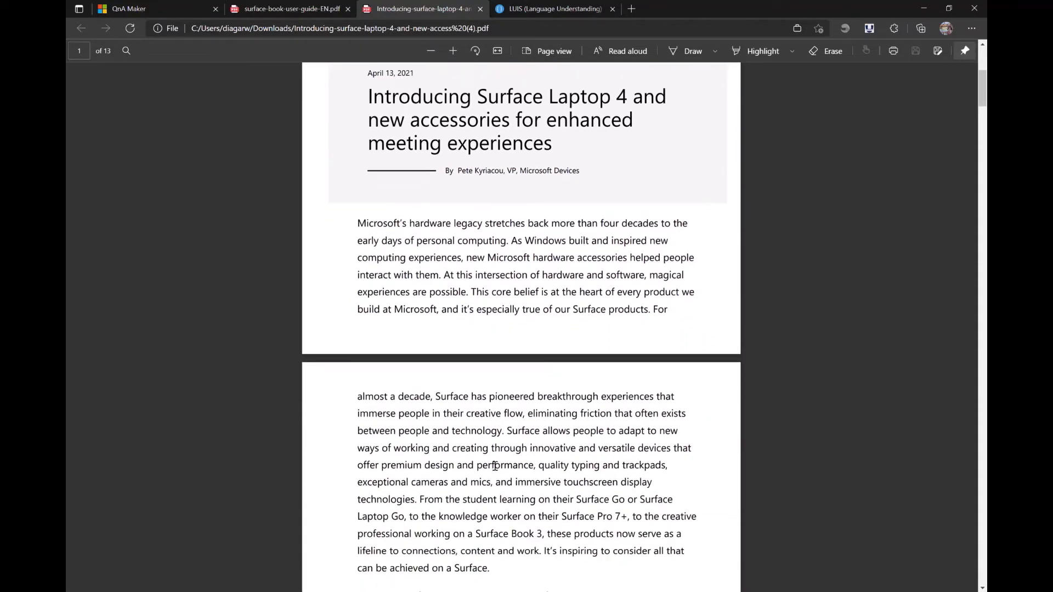
{"action": "scroll", "coordinate": [495, 465], "scroll_direction": "down", "scroll_amount": 9}
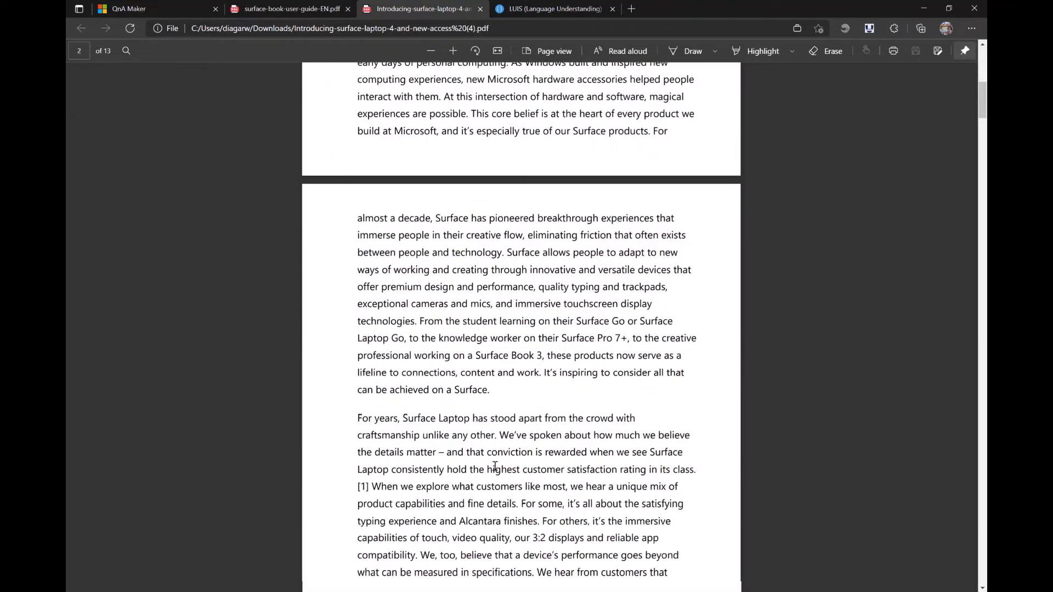
{"action": "scroll", "coordinate": [495, 465], "scroll_direction": "down", "scroll_amount": 6}
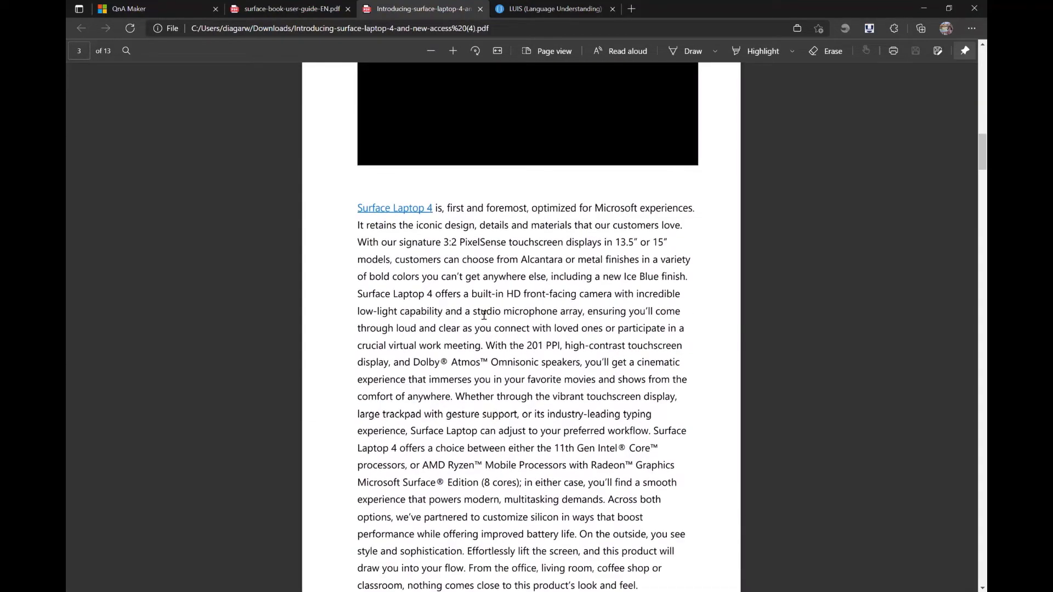
{"action": "scroll", "coordinate": [484, 315], "scroll_direction": "down", "scroll_amount": 15}
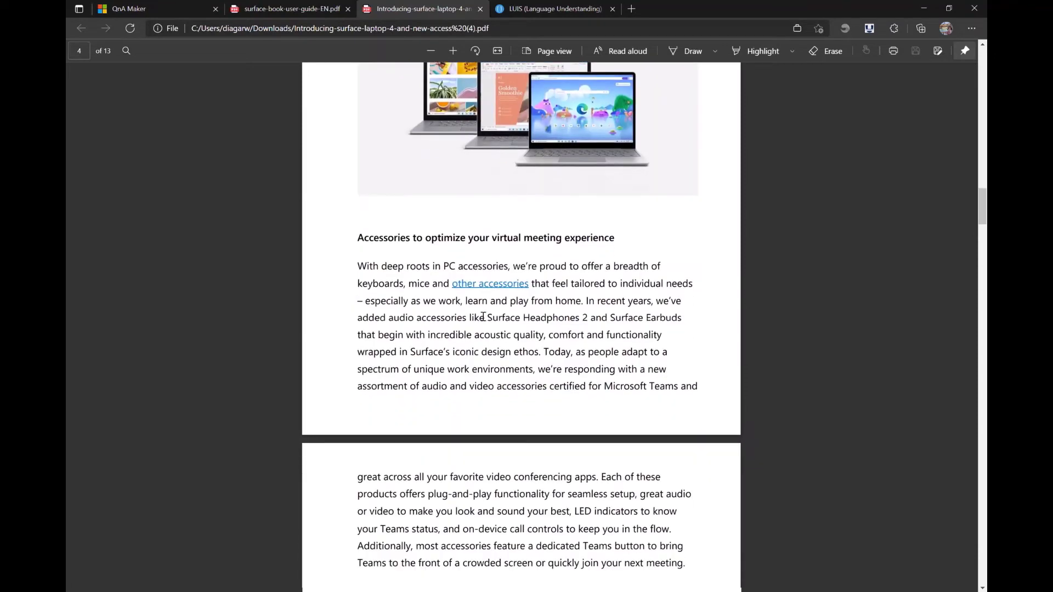
{"action": "scroll", "coordinate": [483, 317], "scroll_direction": "down", "scroll_amount": 16}
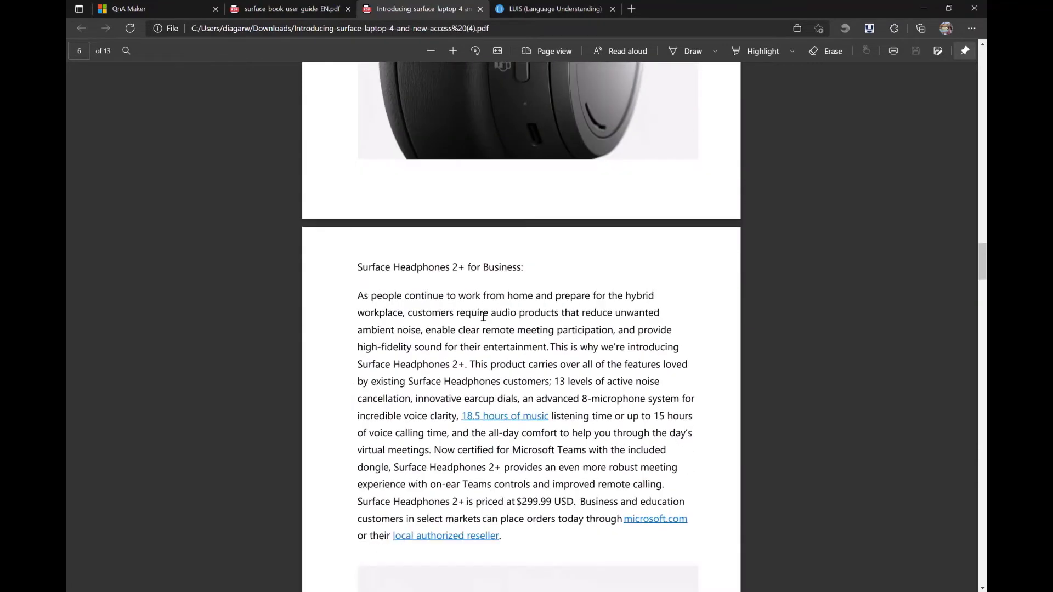
{"action": "scroll", "coordinate": [483, 316], "scroll_direction": "down", "scroll_amount": 13}
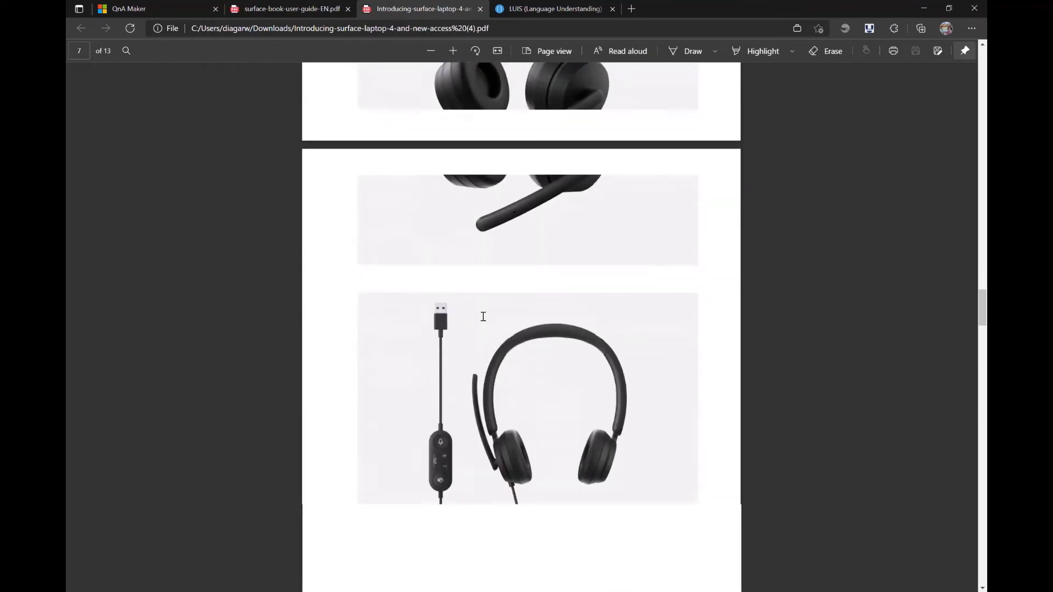
Step: Return to QnA Maker and examine the QnA pairs and context hierarchy extracted from surface-book-user-guide-EN.pdf
{"action": "scroll", "coordinate": [483, 317], "scroll_direction": "down", "scroll_amount": 1}
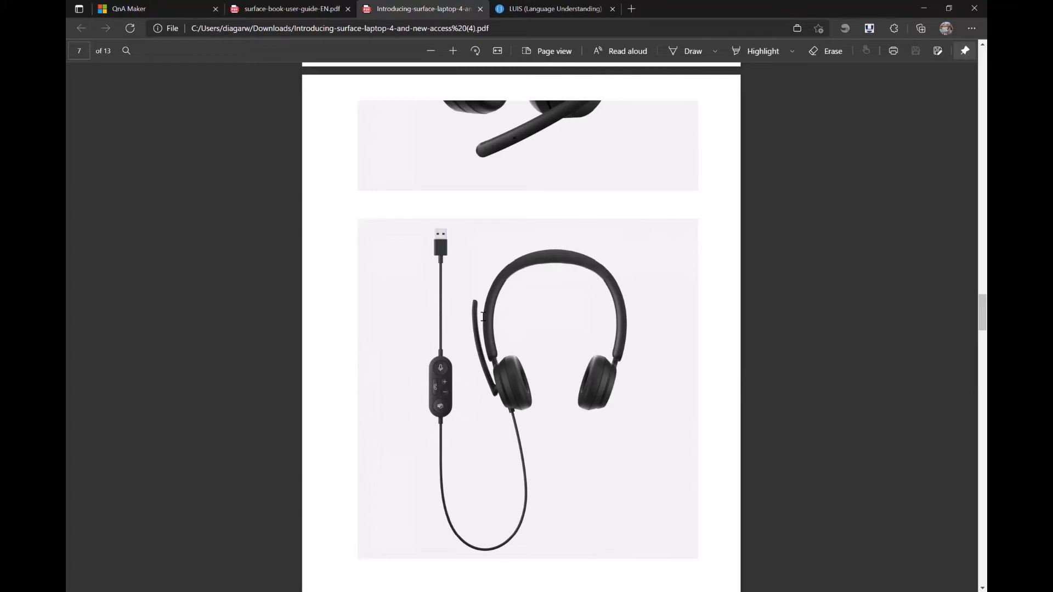
{"action": "left_click", "coordinate": [171, 10]}
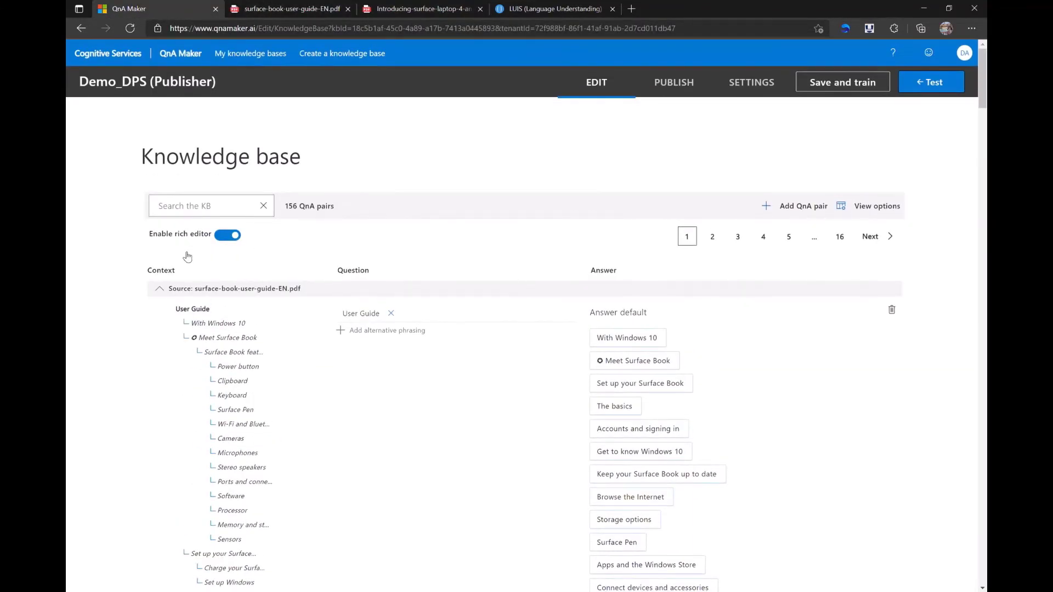
{"action": "left_click_drag", "start_coordinate": [343, 209], "coordinate": [293, 209]}
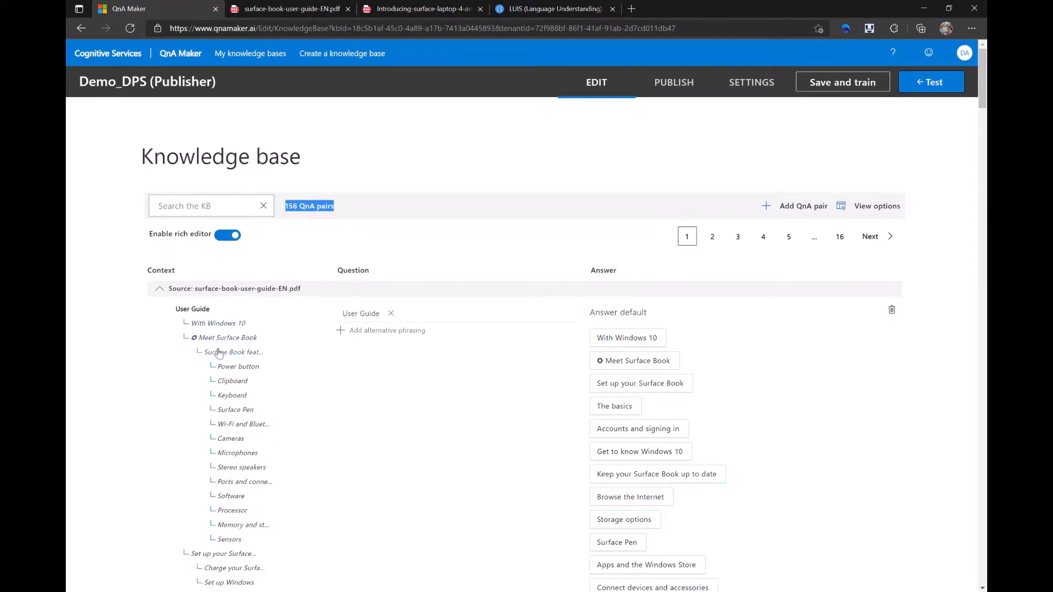
{"action": "scroll", "coordinate": [215, 339], "scroll_direction": "down", "scroll_amount": 3}
{"action": "scroll", "coordinate": [219, 354], "scroll_direction": "down", "scroll_amount": 4}
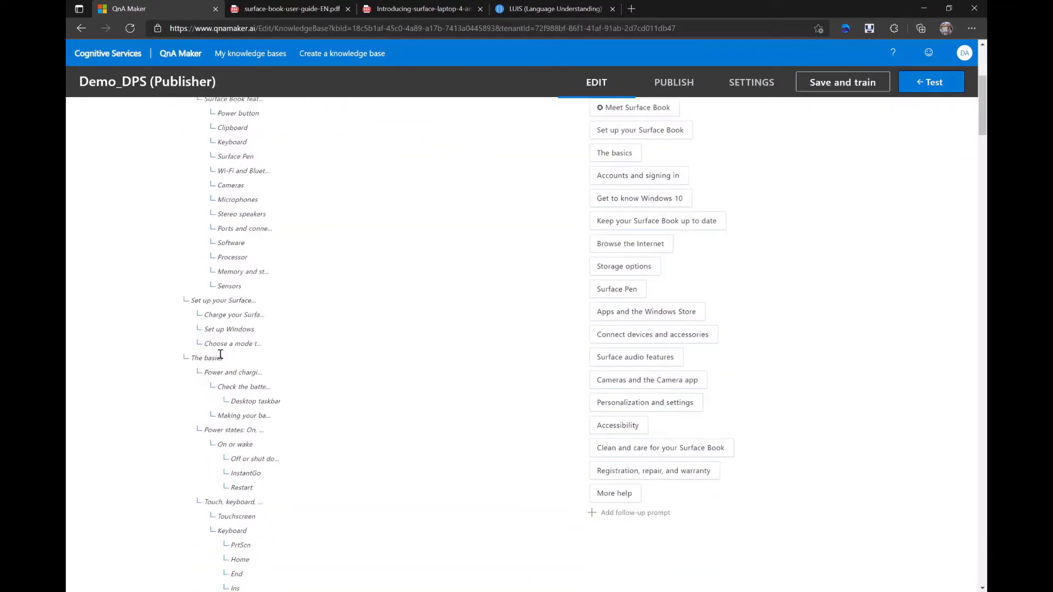
{"action": "scroll", "coordinate": [260, 273], "scroll_direction": "up", "scroll_amount": 8}
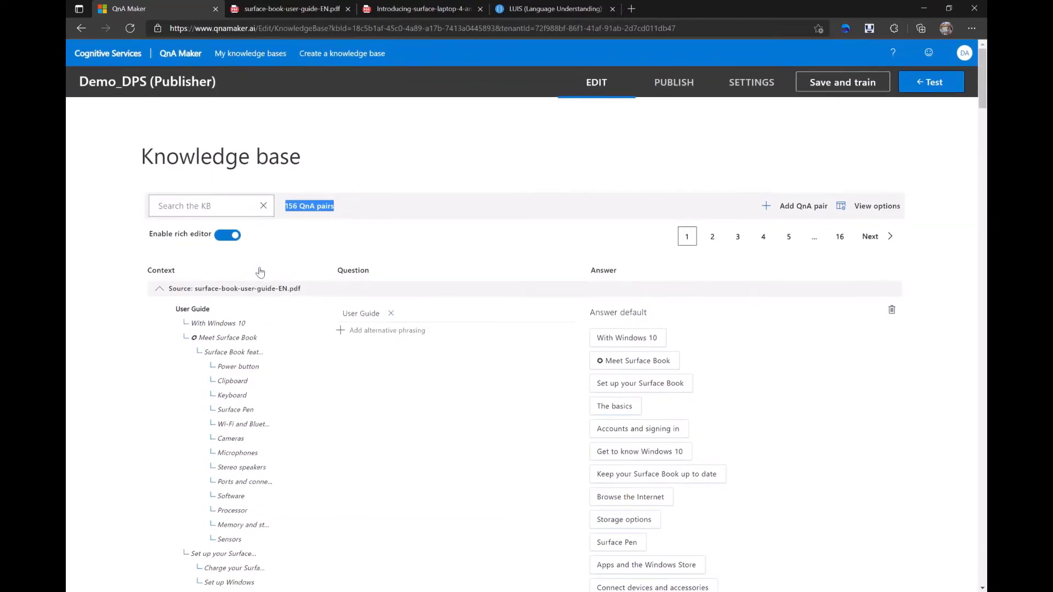
Step: Search the knowledge base for "the basics" and examine its answer and follow-up prompts
{"action": "left_click", "coordinate": [237, 212]}
{"action": "type", "text": "the "}
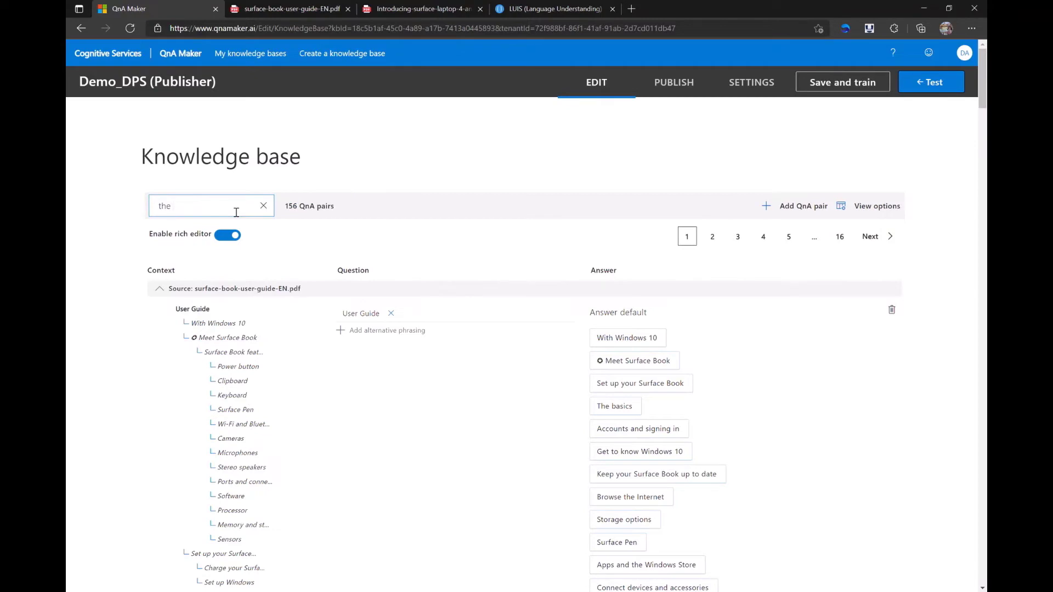
{"action": "type", "text": "basics"}
{"action": "key", "text": "Return"}
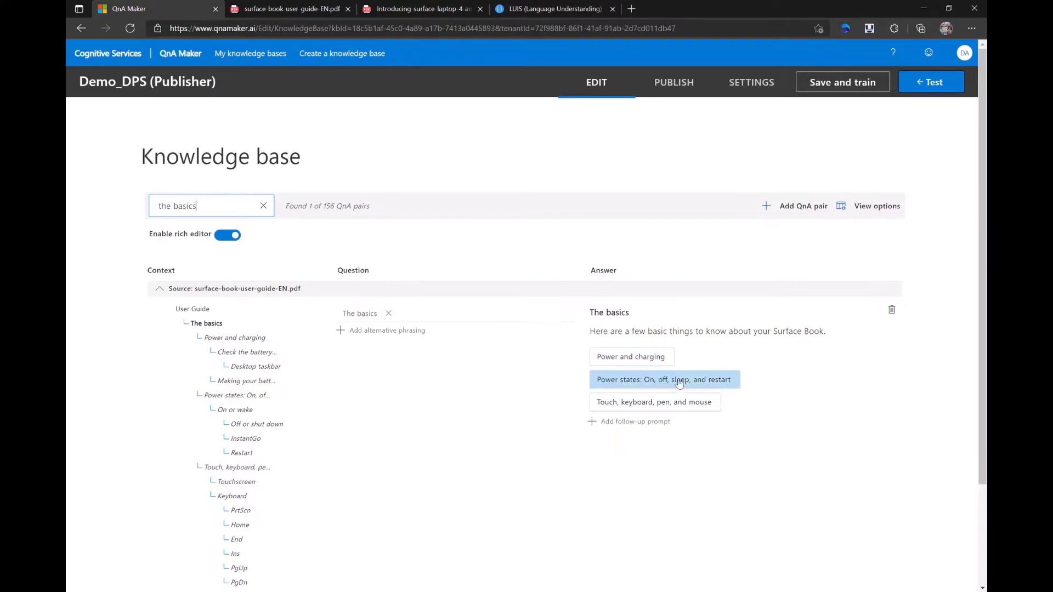
Step: Search the knowledge base for "power and charging", review its answer and follow-up prompts, and clear the search
{"action": "left_click_drag", "start_coordinate": [211, 212], "coordinate": [115, 207]}
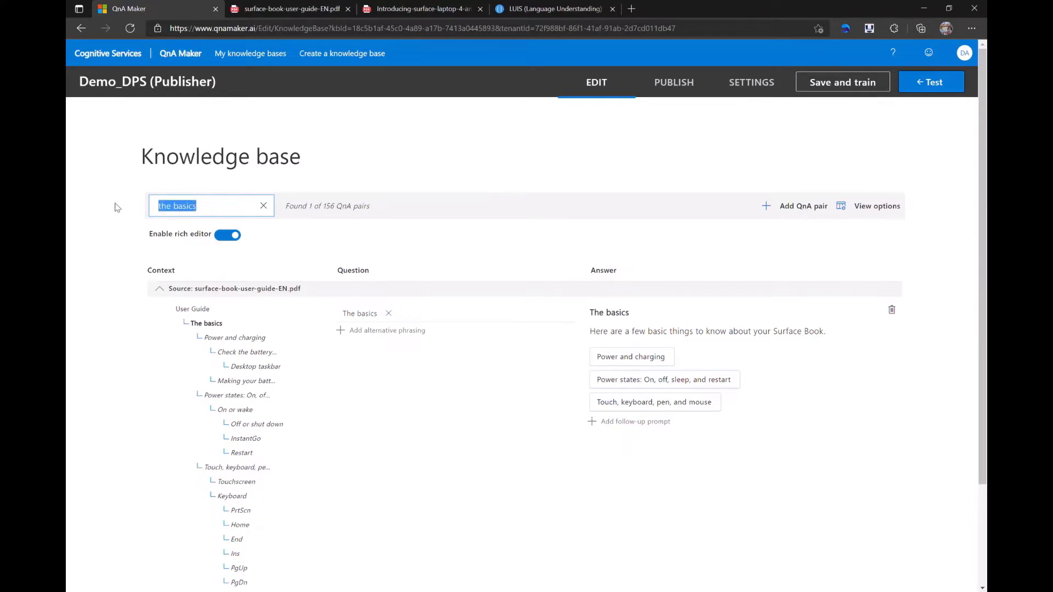
{"action": "type", "text": "power and charging"}
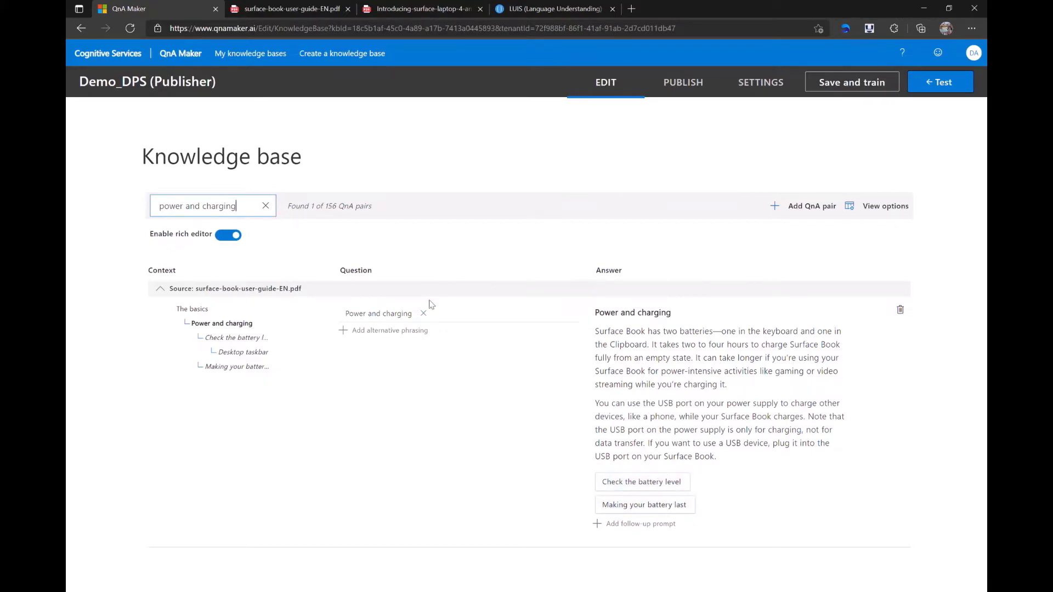
{"action": "left_click", "coordinate": [272, 211]}
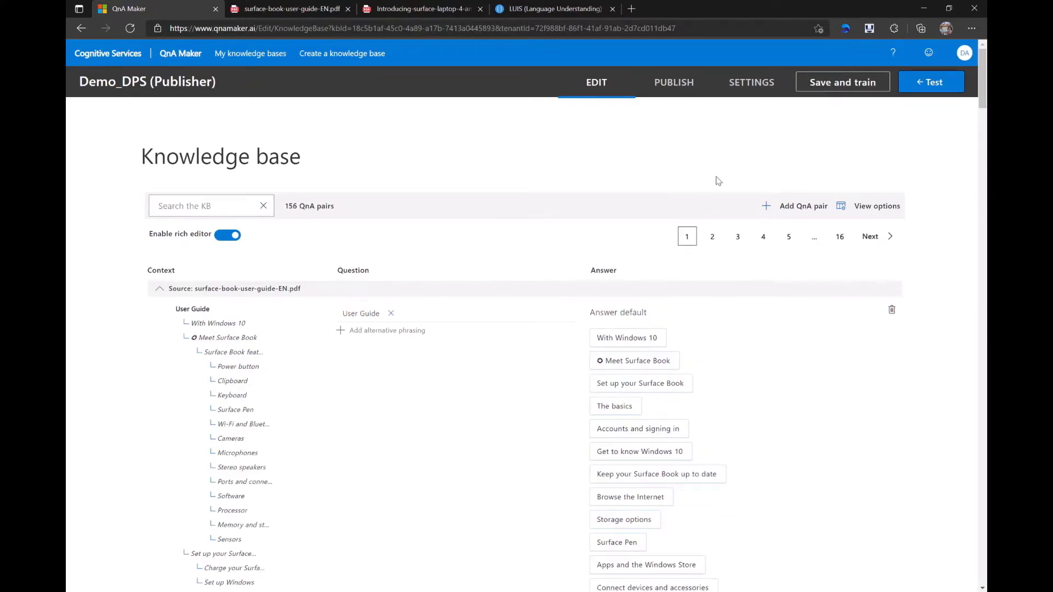
Step: Test the knowledge base with the question "can you tell me about the basics" and review the answer passage
{"action": "left_click", "coordinate": [916, 95]}
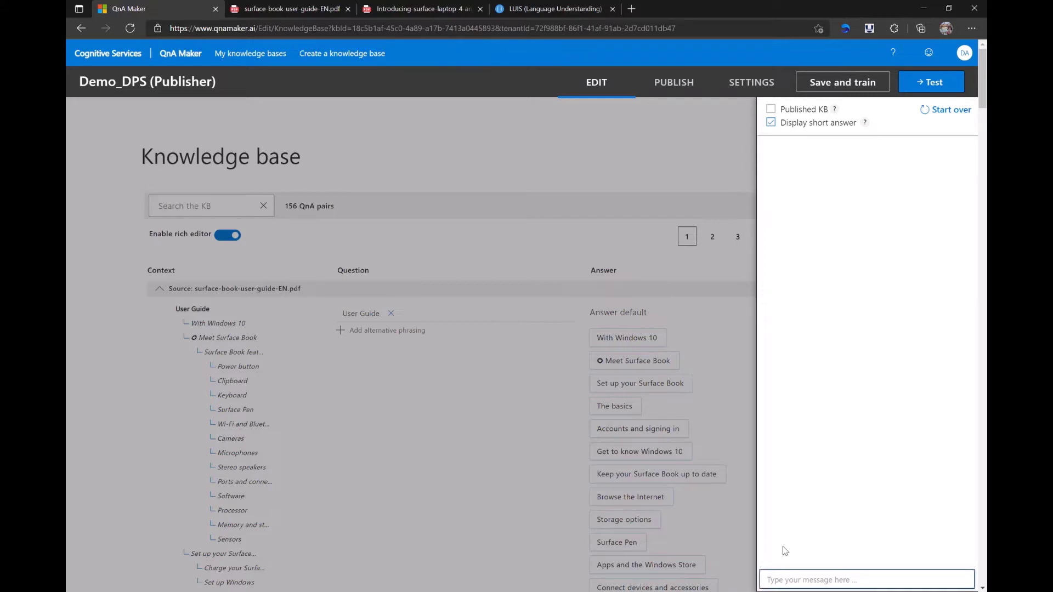
{"action": "type", "text": "can you tell me about the basics"}
{"action": "key", "text": "Return"}
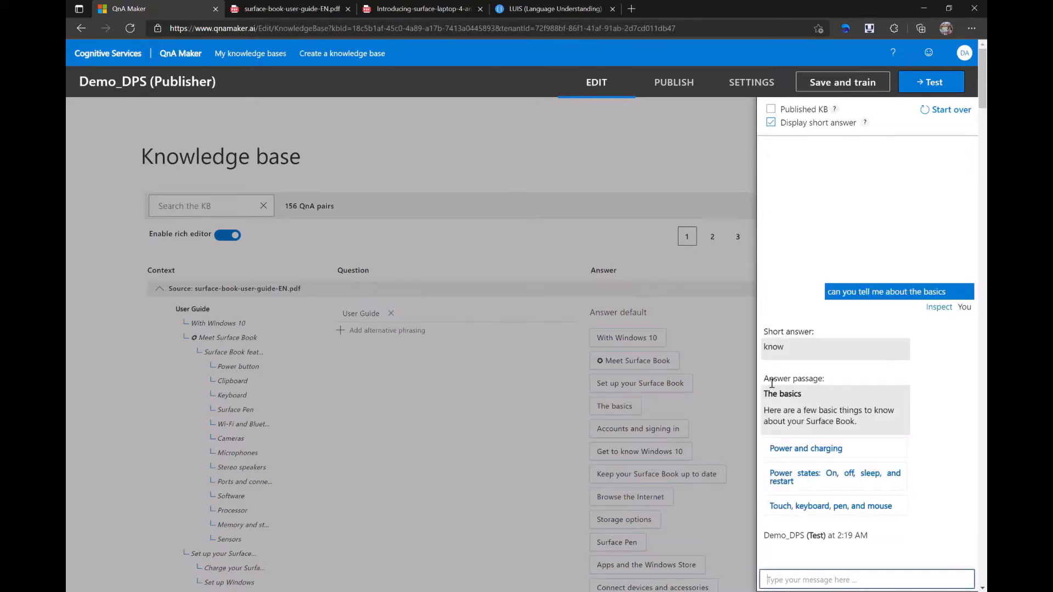
{"action": "left_click_drag", "start_coordinate": [765, 378], "coordinate": [868, 424]}
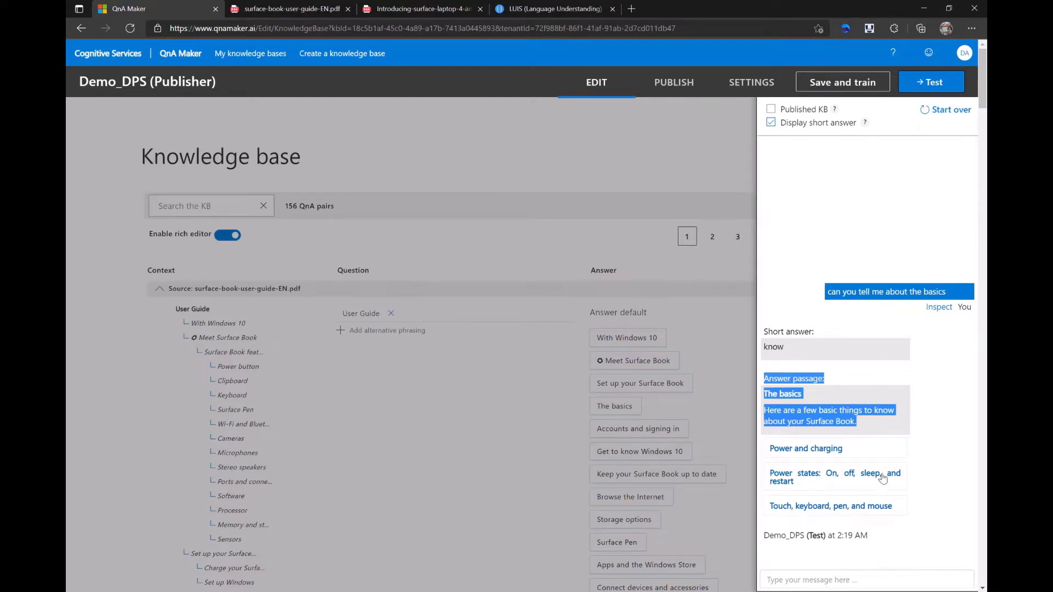
Step: Follow the "Power and charging" and "Making your battery last" prompts in the test conversation, and close the test pane
{"action": "left_click", "coordinate": [860, 456]}
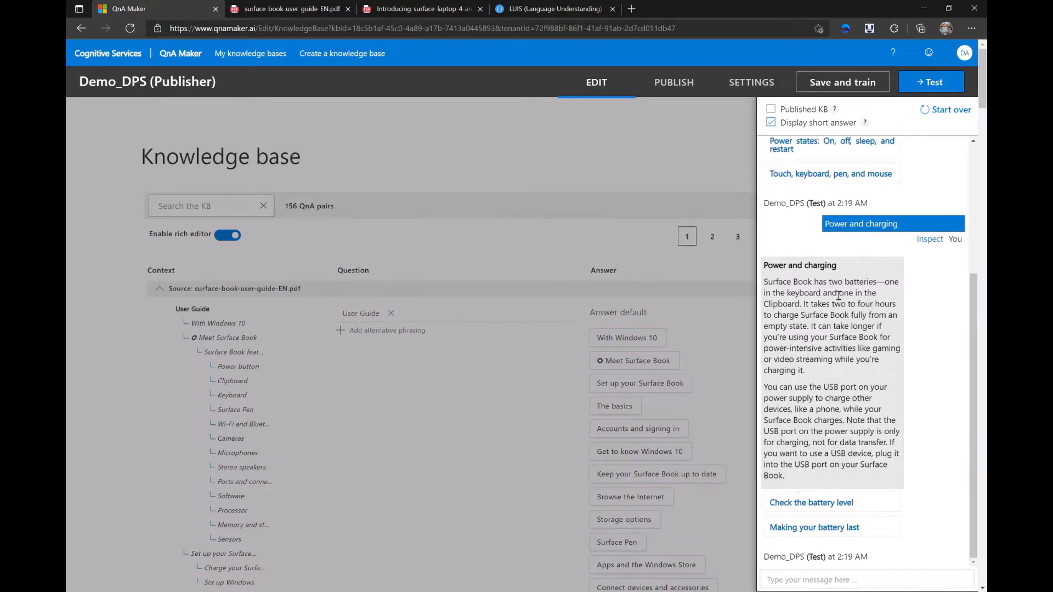
{"action": "left_click", "coordinate": [847, 529]}
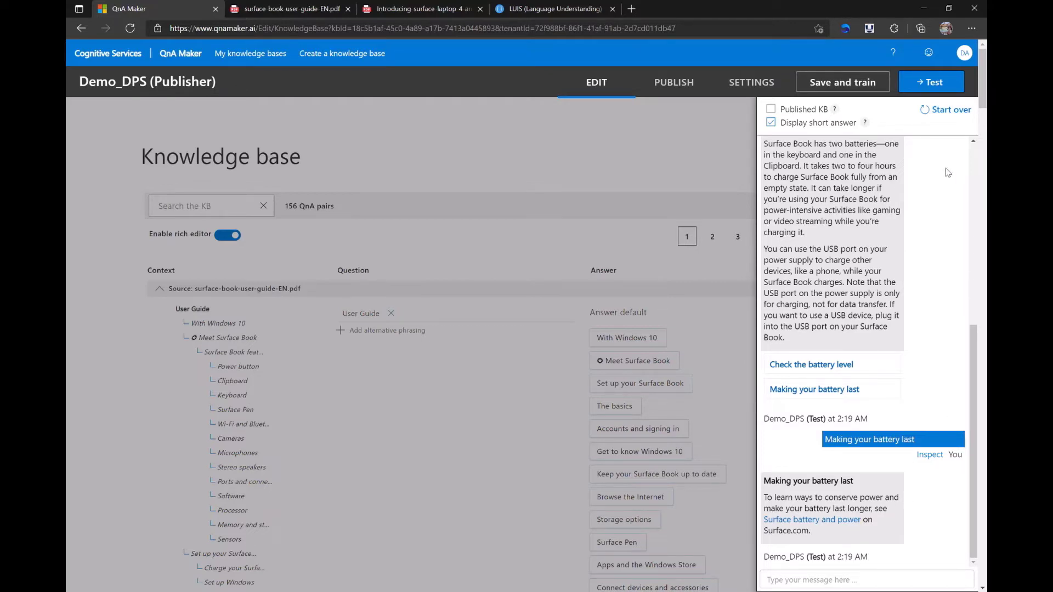
{"action": "left_click", "coordinate": [930, 91]}
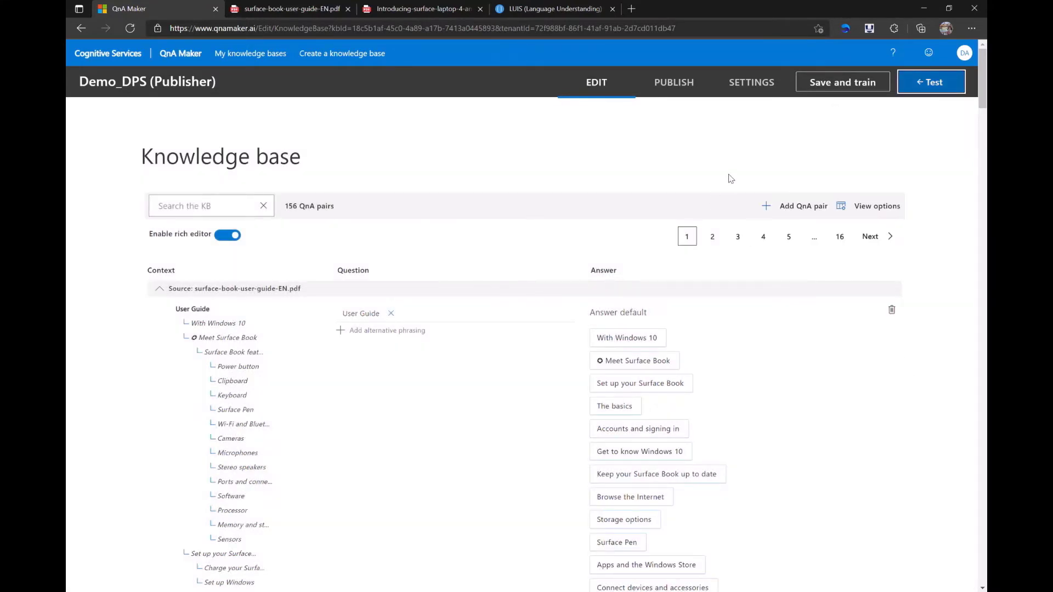
Step: Add Introducing-surface-laptop-4-and-new-access (3).pdf to the knowledge base sources as unstructured content, and save and train
{"action": "left_click", "coordinate": [763, 93]}
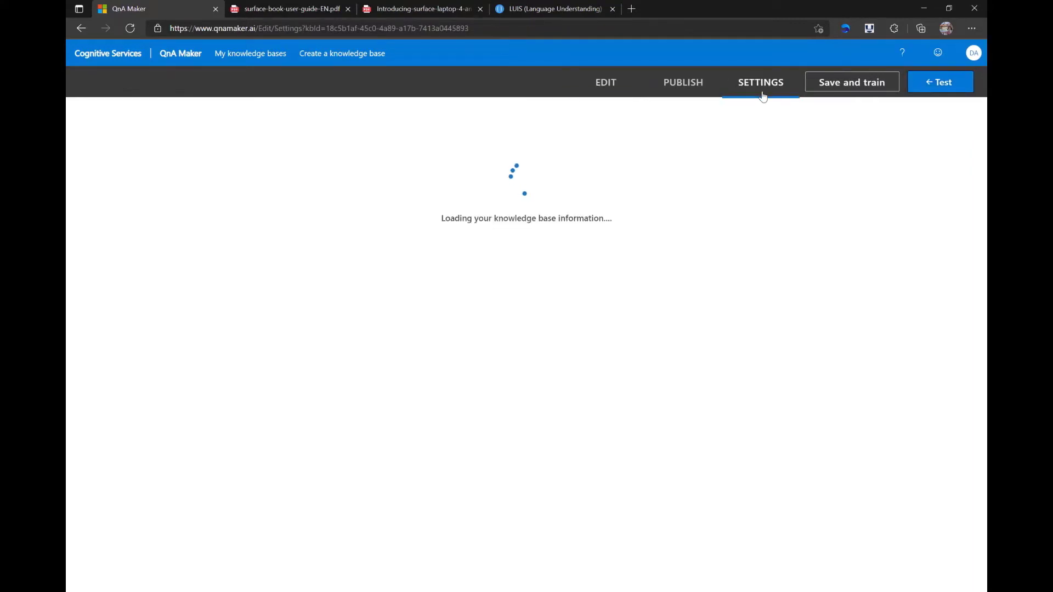
{"action": "scroll", "coordinate": [409, 301], "scroll_direction": "down", "scroll_amount": 5}
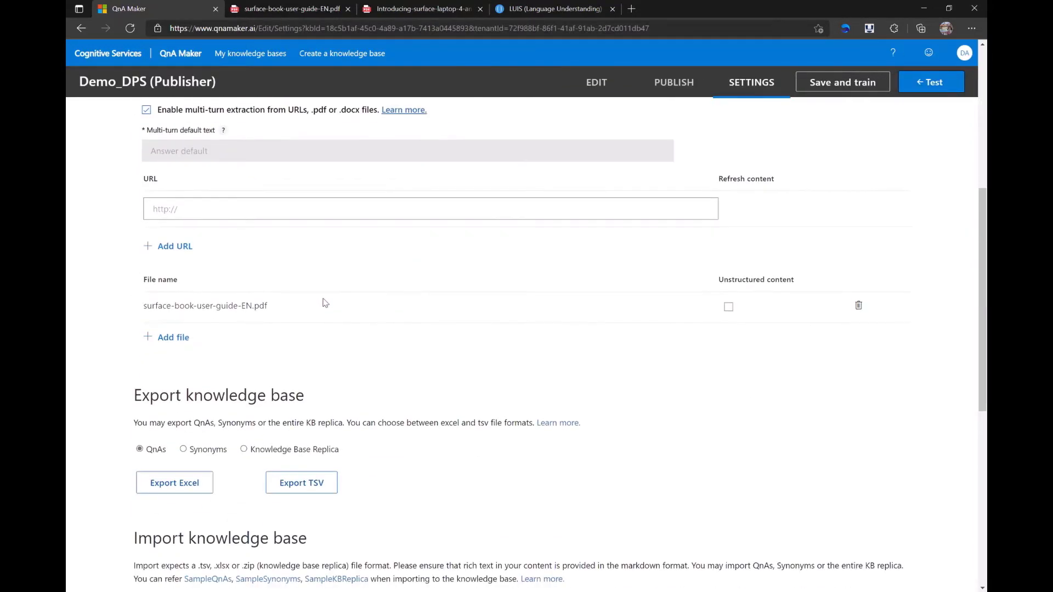
{"action": "left_click", "coordinate": [179, 344]}
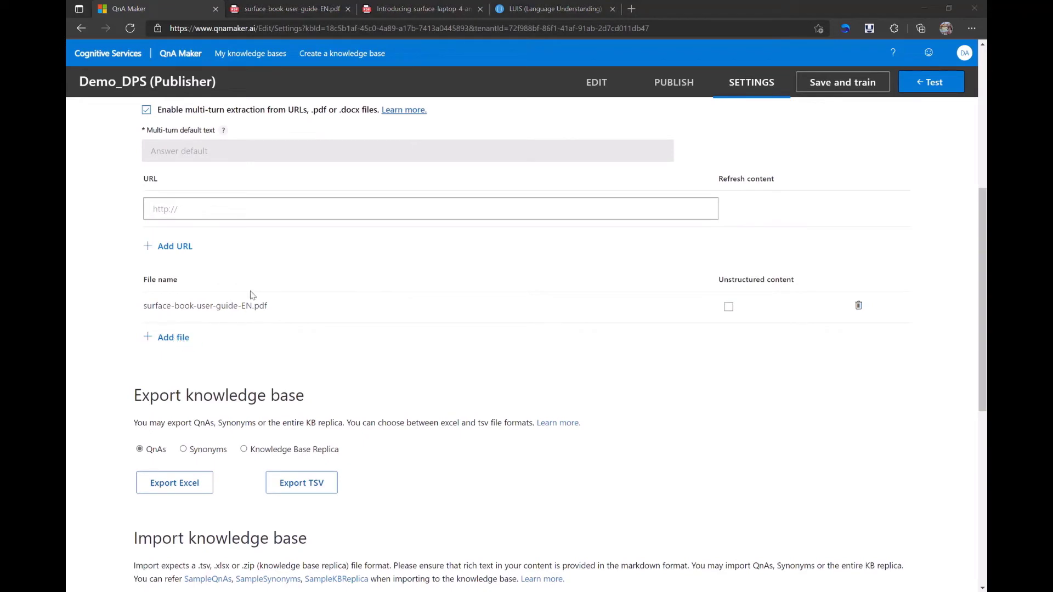
{"action": "key", "text": "Return"}
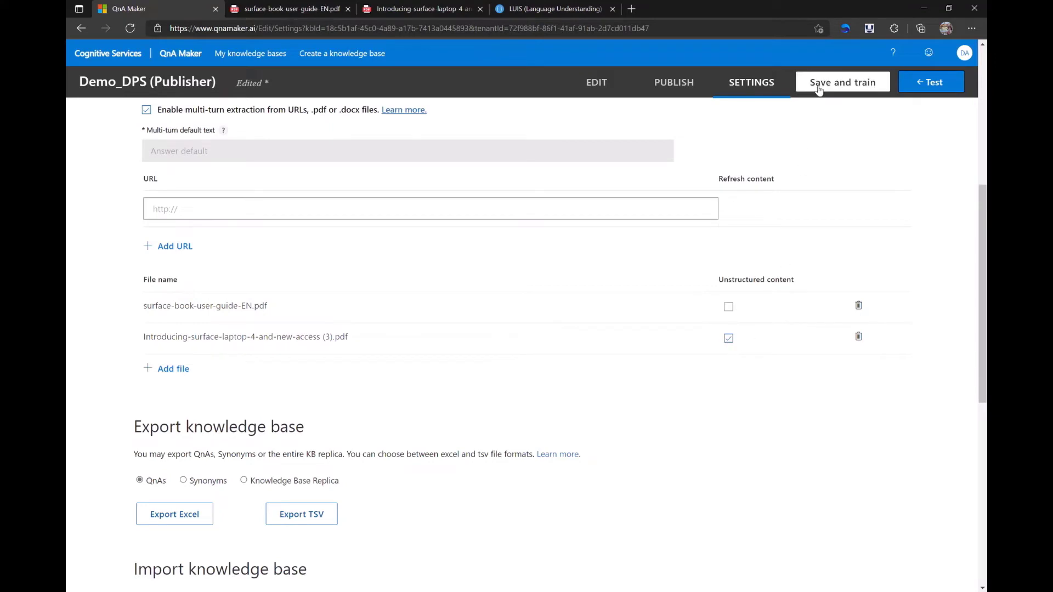
{"action": "left_click", "coordinate": [843, 83]}
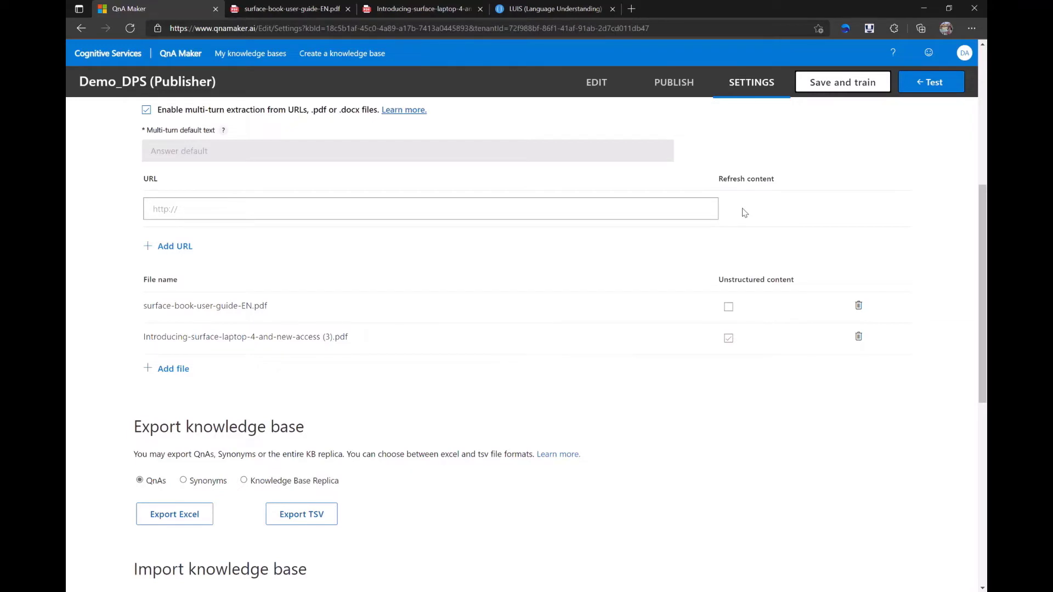
Step: Open the test pane over the knowledge base's QnA pairs, and examine the music hours and price of Surface Headphones 2+ in the Surface Laptop 4 PDF
{"action": "left_click", "coordinate": [590, 82]}
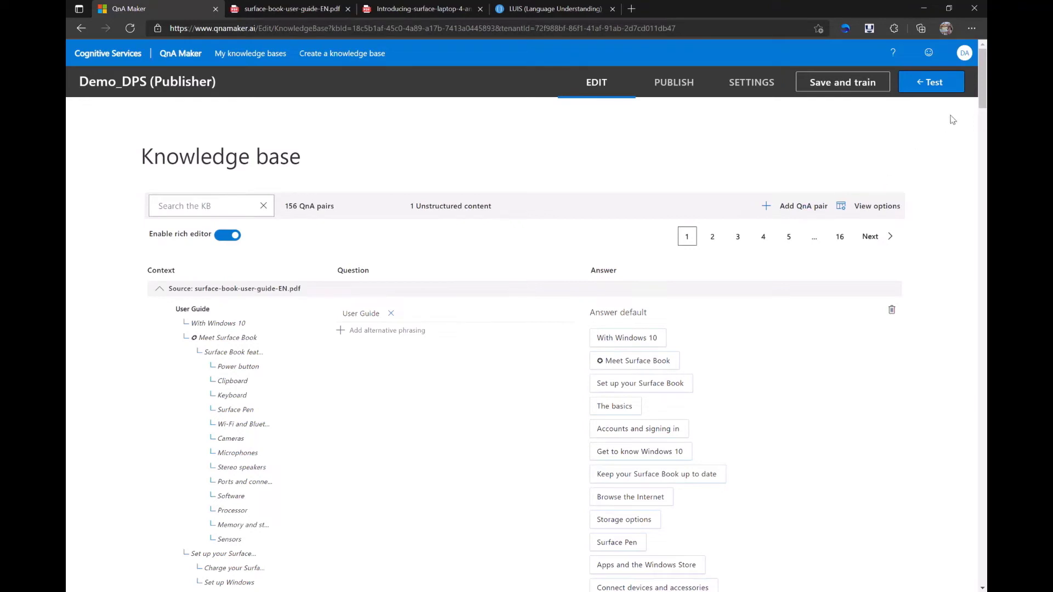
{"action": "left_click", "coordinate": [950, 91]}
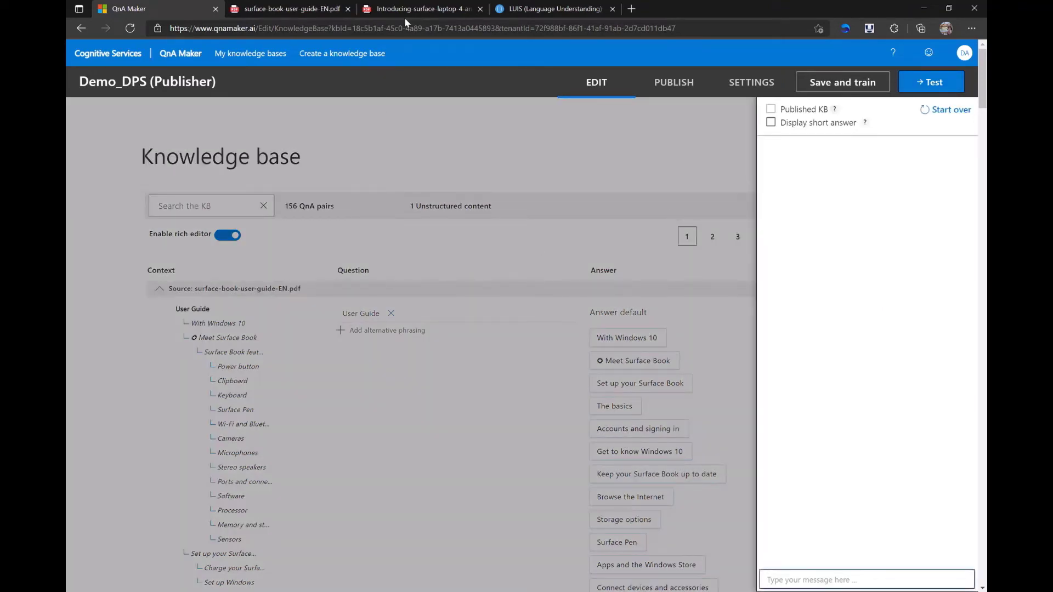
{"action": "left_click", "coordinate": [410, 10]}
{"action": "scroll", "coordinate": [485, 271], "scroll_direction": "up", "scroll_amount": 15}
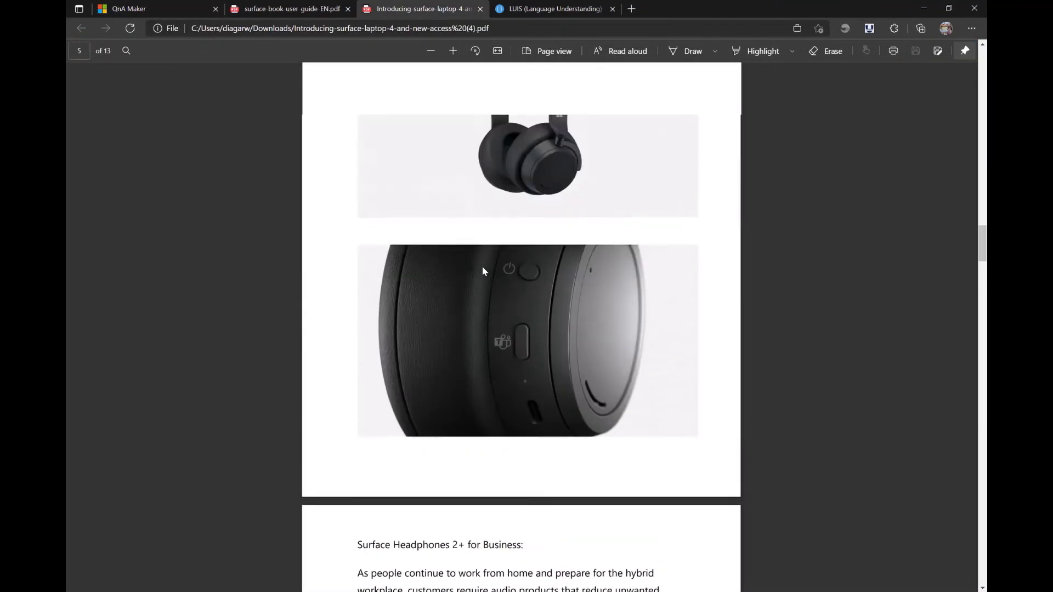
{"action": "scroll", "coordinate": [484, 271], "scroll_direction": "down", "scroll_amount": 5}
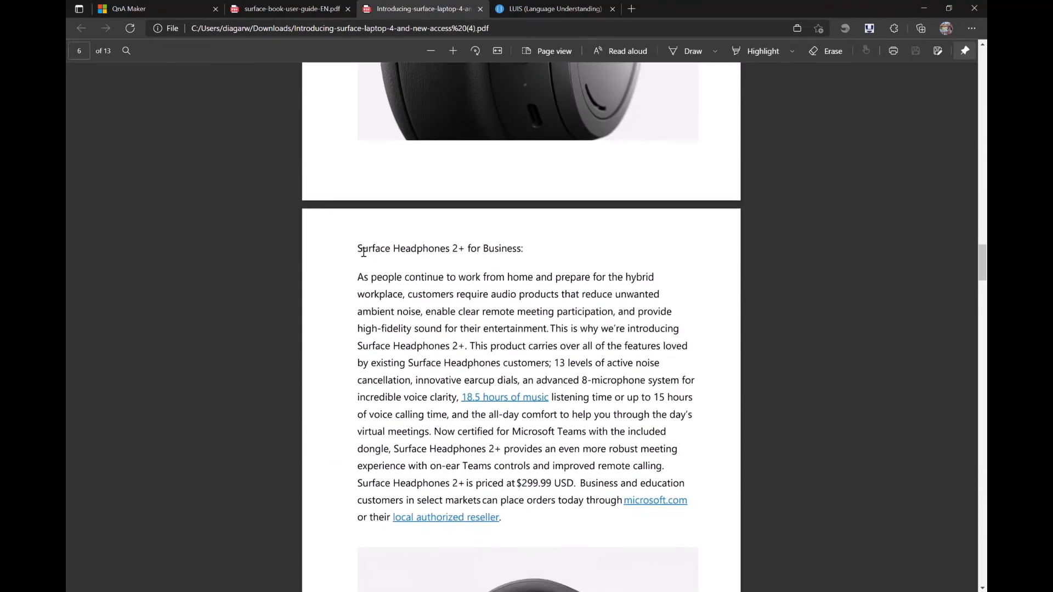
{"action": "left_click_drag", "start_coordinate": [357, 249], "coordinate": [467, 252]}
{"action": "left_click", "coordinate": [554, 369]}
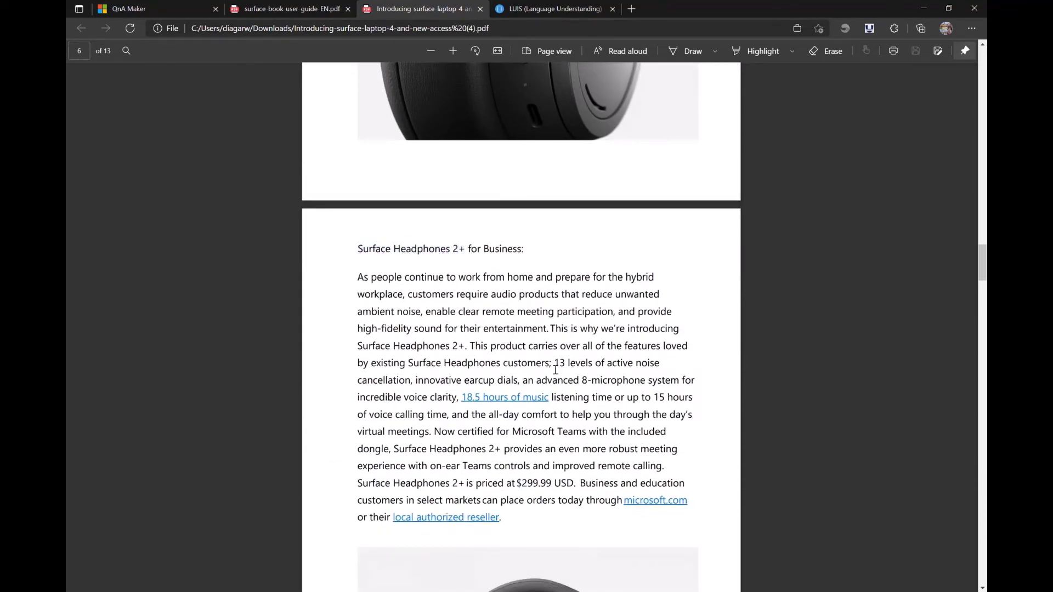
{"action": "left_click_drag", "start_coordinate": [485, 409], "coordinate": [463, 408]}
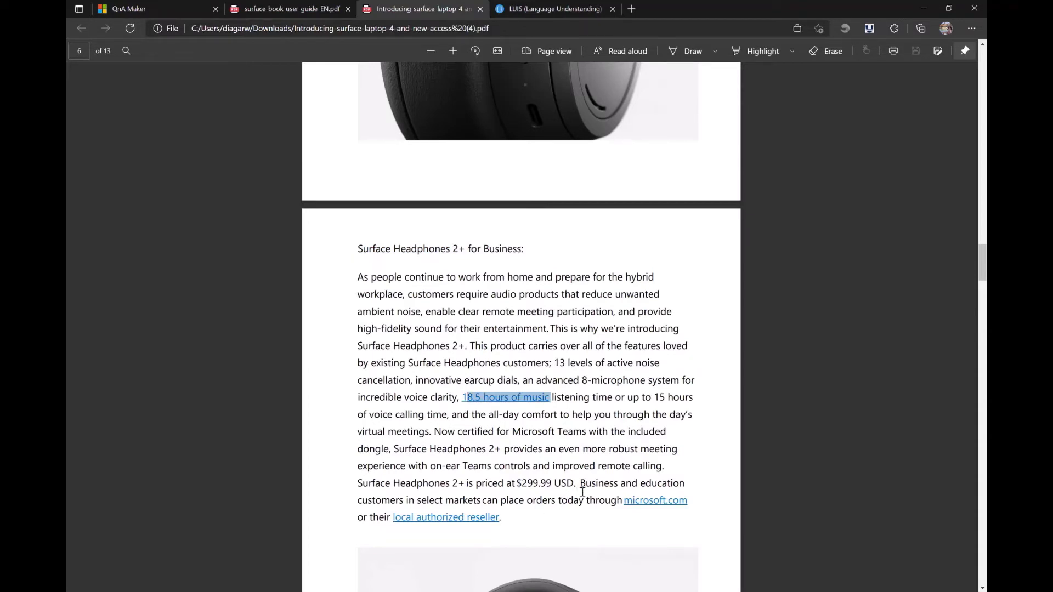
{"action": "left_click_drag", "start_coordinate": [577, 487], "coordinate": [349, 492]}
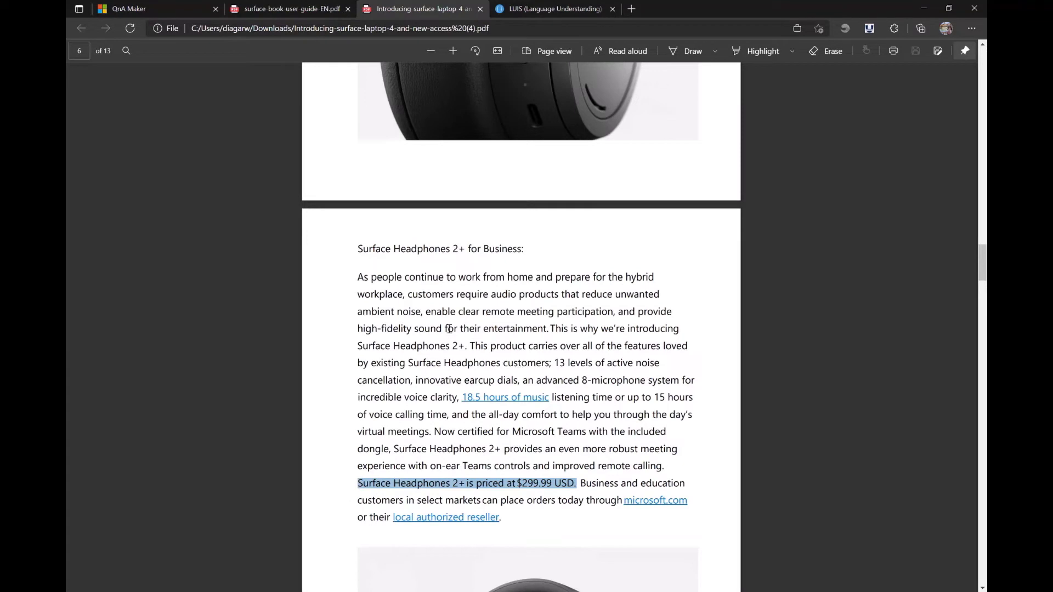
Step: Return to QnA Maker, ask "what is the price of surface headphones 2" in the test conversation, and review the short answer
{"action": "left_click", "coordinate": [186, 8]}
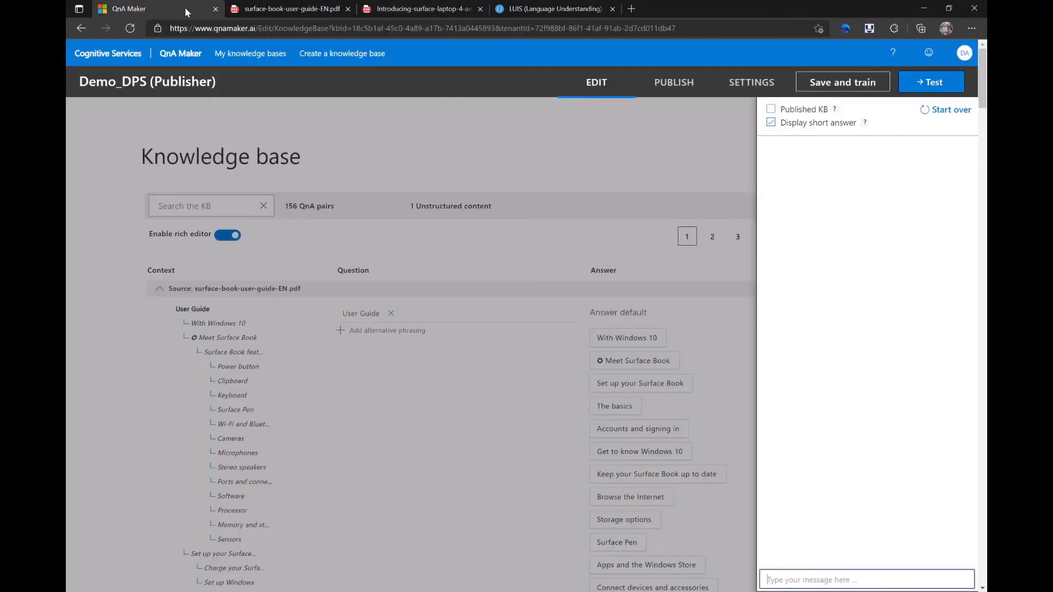
{"action": "type", "text": "what is the price of surface heaphon"}
{"action": "key", "text": "BackSpace"}
{"action": "key", "text": "BackSpace"}
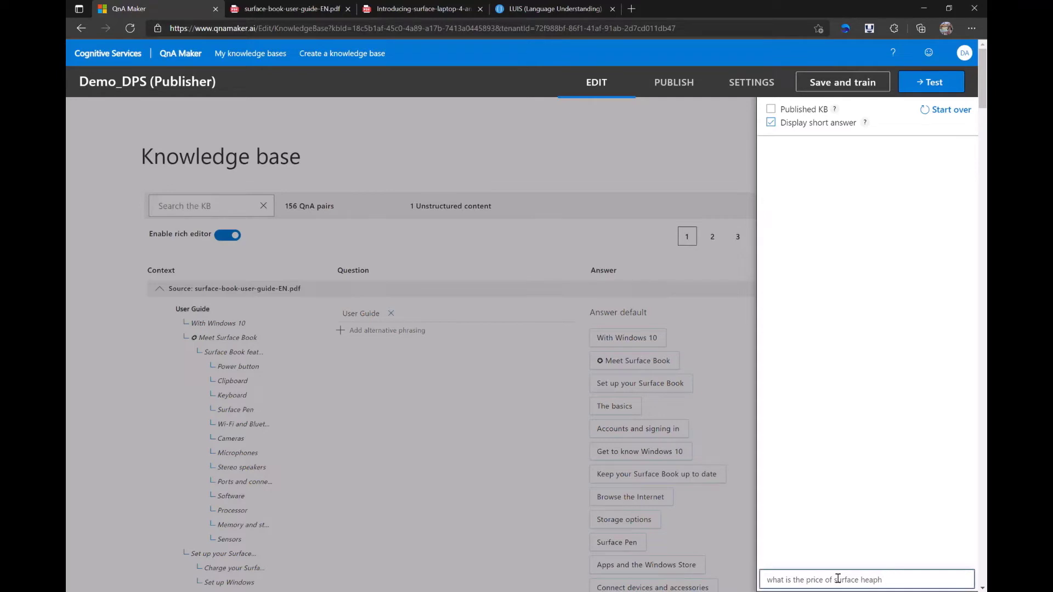
{"action": "key", "text": "BackSpace"}
{"action": "key", "text": "BackSpace"}
{"action": "type", "text": "dphones 2"}
{"action": "key", "text": "Return"}
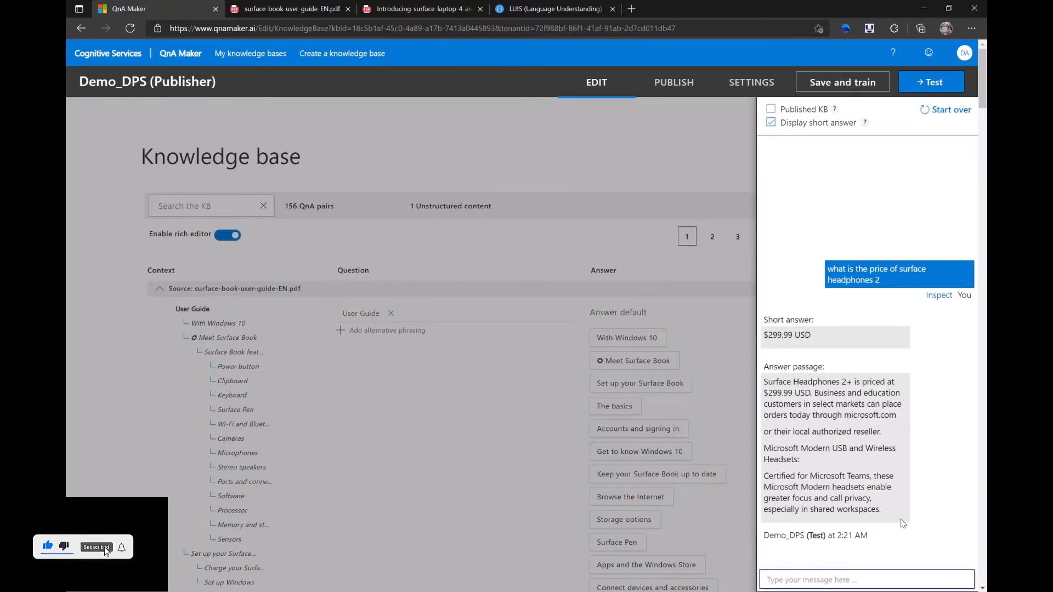
{"action": "left_click_drag", "start_coordinate": [902, 522], "coordinate": [772, 336]}
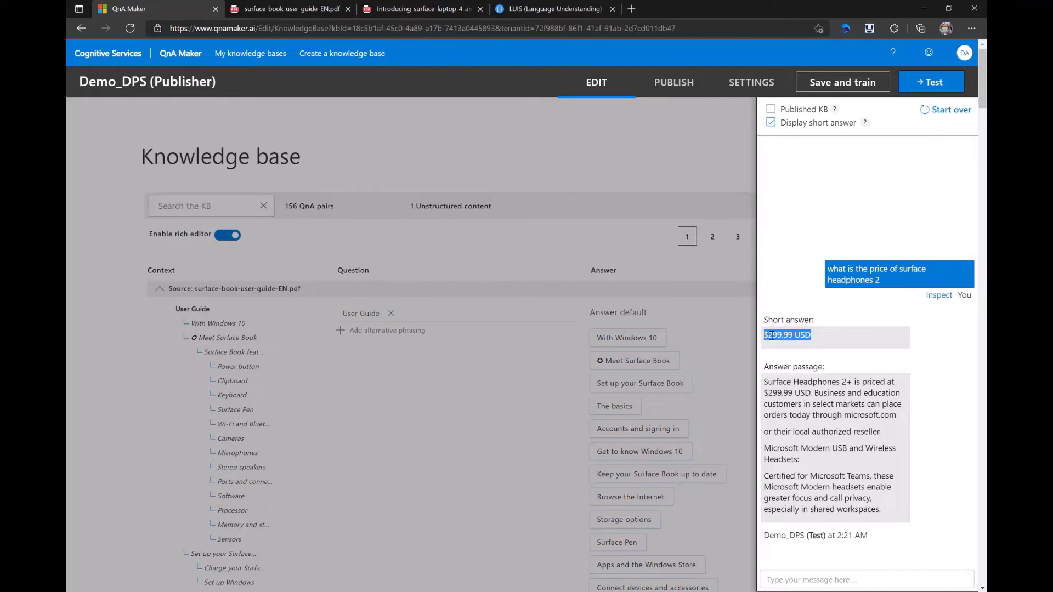
Step: Ask the test conversation "how many hours of music supported by sirface headphones"
{"action": "left_click", "coordinate": [832, 581]}
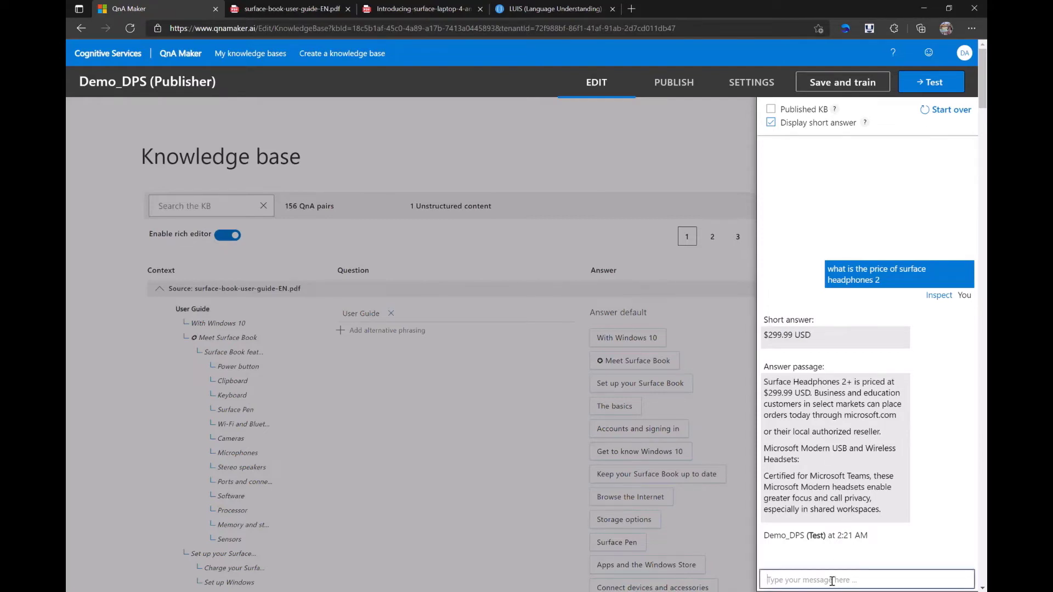
{"action": "type", "text": "how many hours of music supported by sirface headphone"}
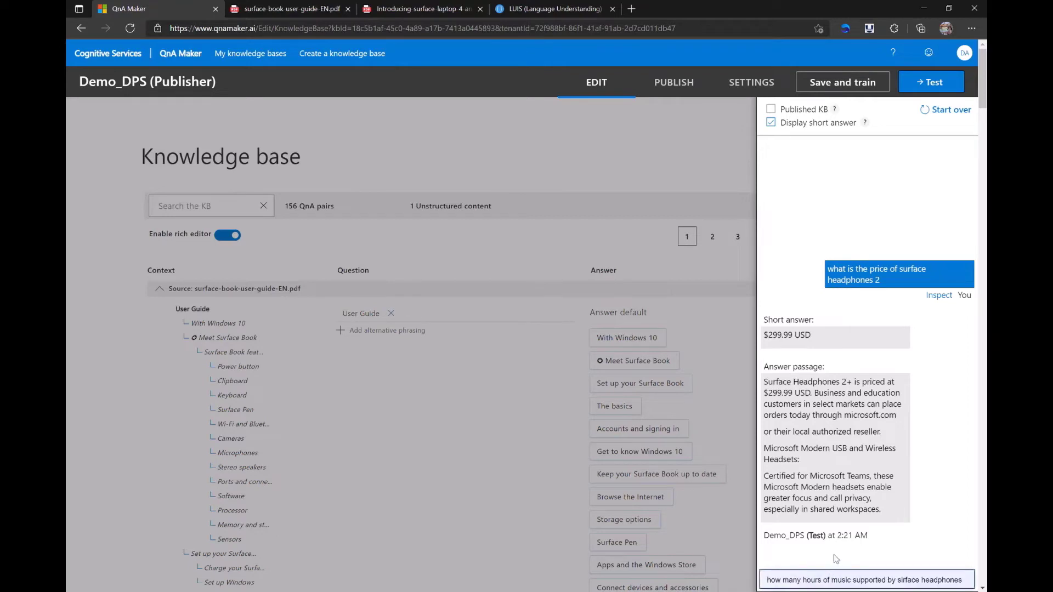
{"action": "type", "text": "s"}
{"action": "key", "text": "Return"}
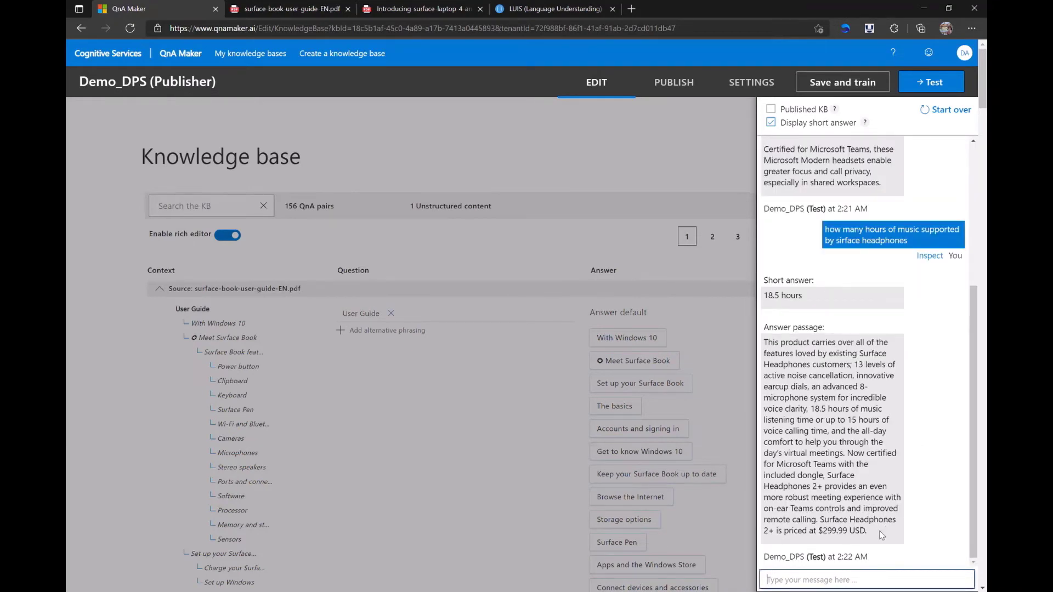
Step: Review the answer passage for the headphones question and compare its music listening hours with the short answer
{"action": "left_click_drag", "start_coordinate": [880, 531], "coordinate": [764, 344]}
{"action": "left_click", "coordinate": [841, 393]}
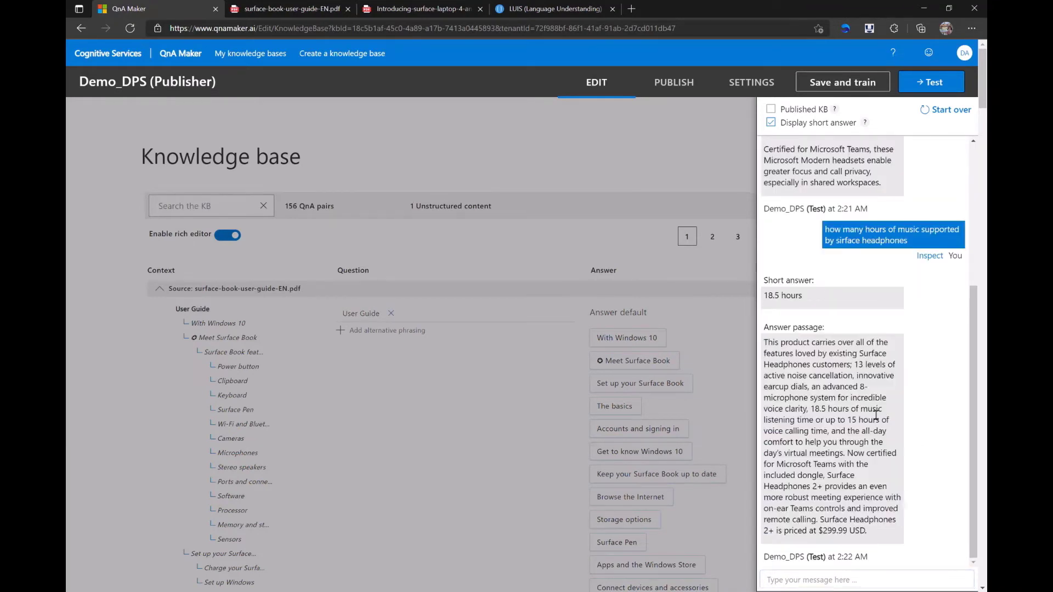
{"action": "left_click_drag", "start_coordinate": [882, 409], "coordinate": [814, 414]}
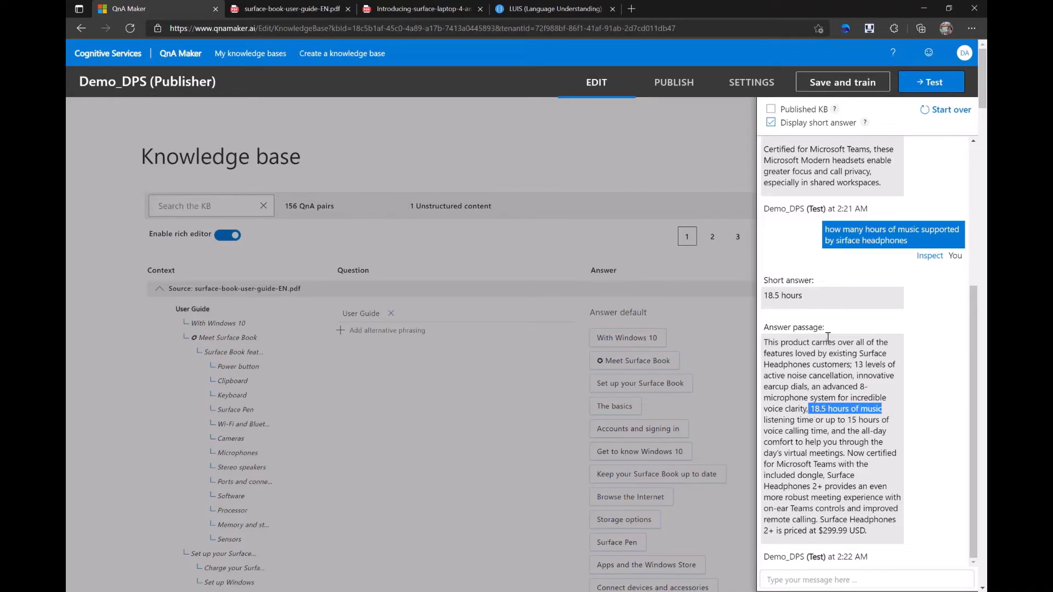
{"action": "left_click_drag", "start_coordinate": [803, 296], "coordinate": [769, 300]}
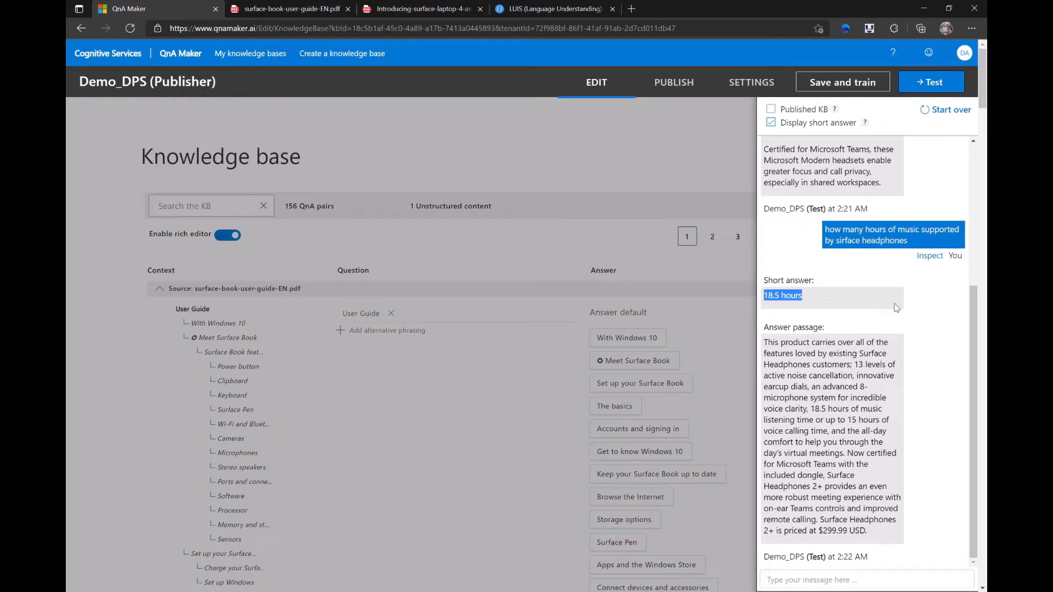
Step: Close the test conversation and publish the Demo_DPS knowledge base to the CustomQuestionAnsweringService QnA Maker service
{"action": "left_click", "coordinate": [932, 92]}
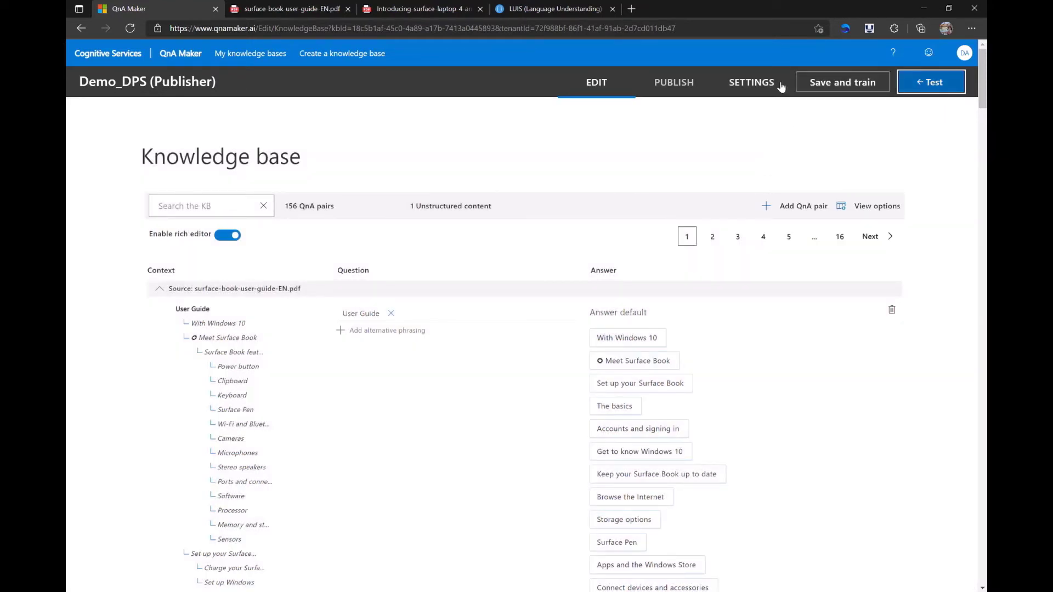
{"action": "left_click", "coordinate": [686, 83]}
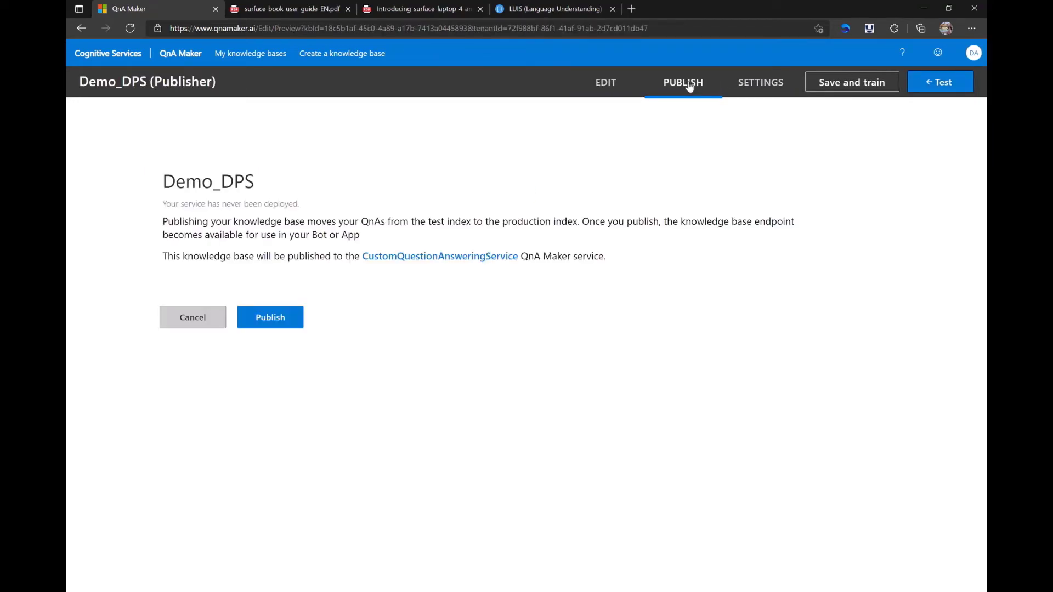
{"action": "left_click", "coordinate": [289, 318]}
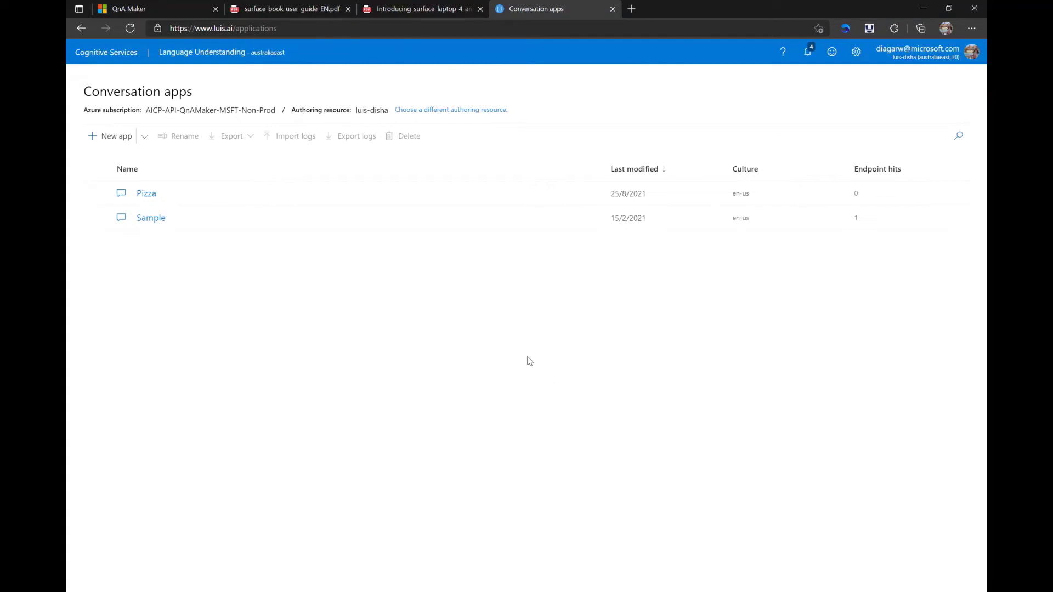
Step: In LUIS, examine the form for creating a new conversation app, dismiss it without creating one, and open the existing Pizza app
{"action": "left_click", "coordinate": [115, 139]}
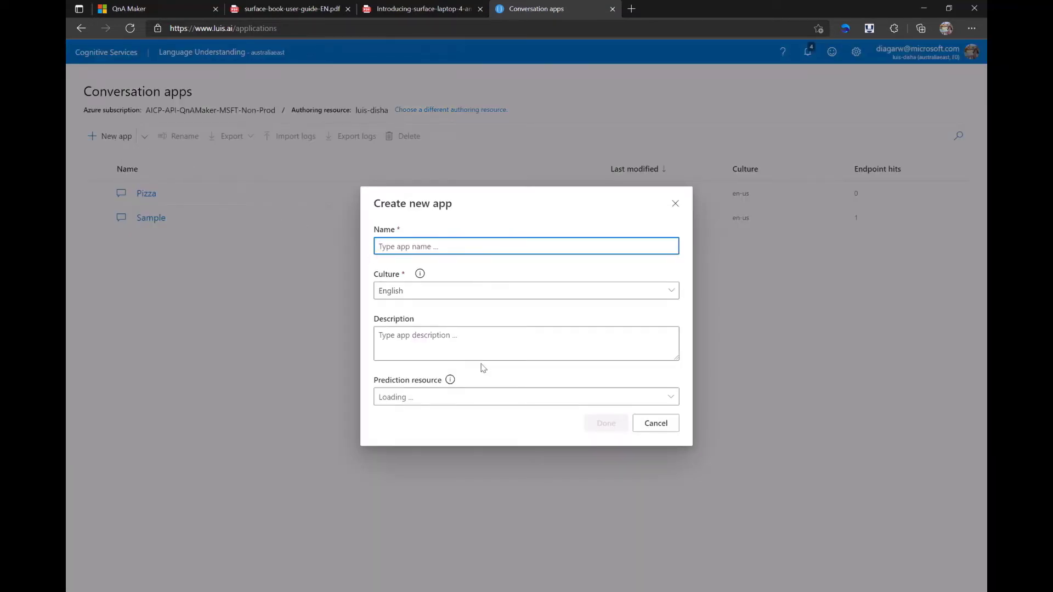
{"action": "left_click", "coordinate": [656, 423]}
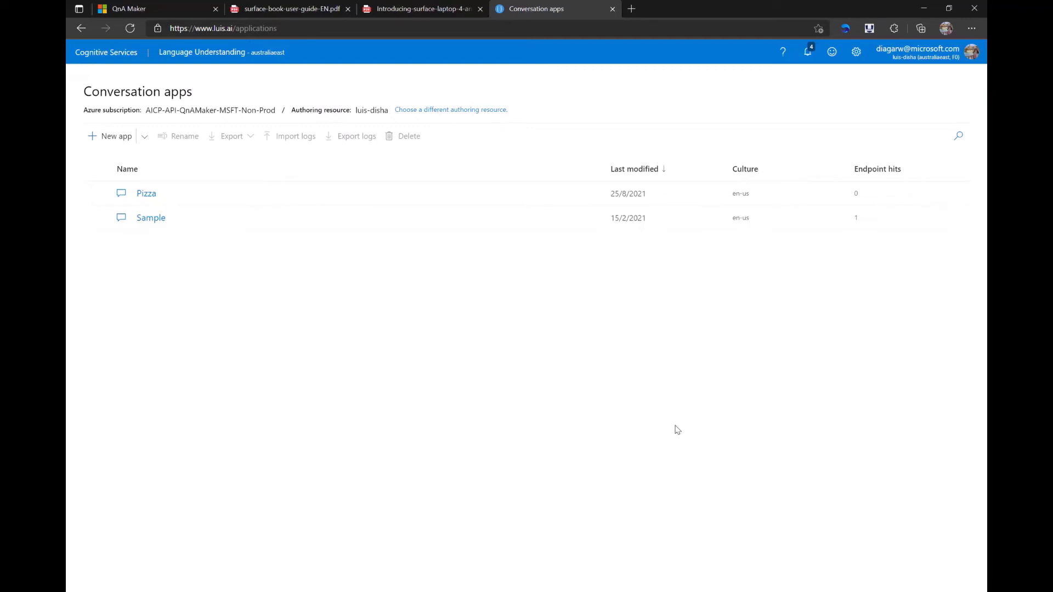
{"action": "left_click", "coordinate": [147, 194]}
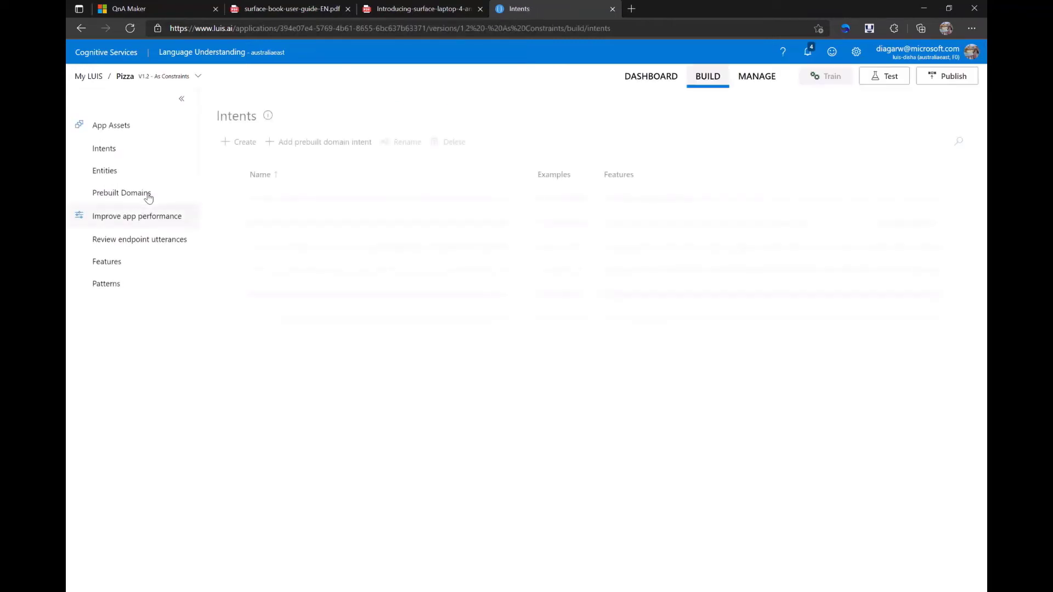